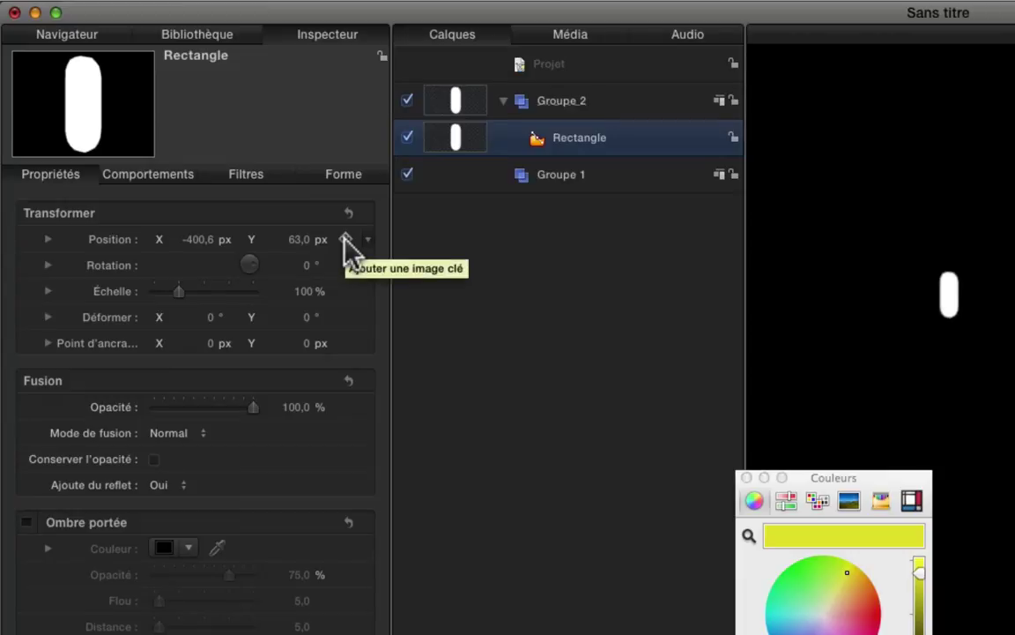
Add a position keyframe to the Rectangle at the start of the project
{"action": "left_click", "coordinate": [346, 240]}
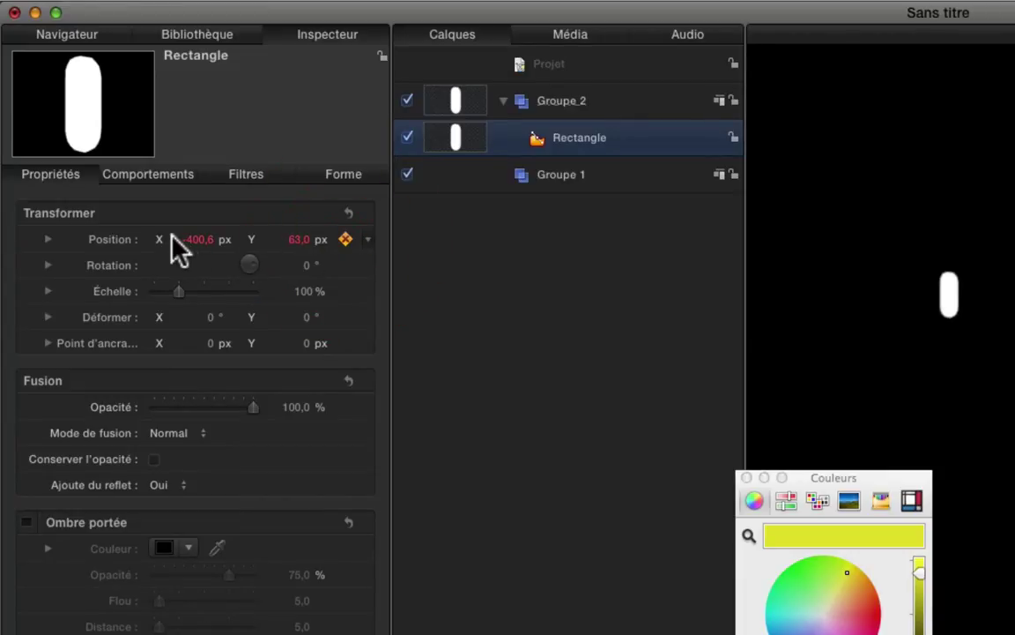
{"action": "left_click", "coordinate": [300, 240]}
{"action": "key", "text": "Return"}
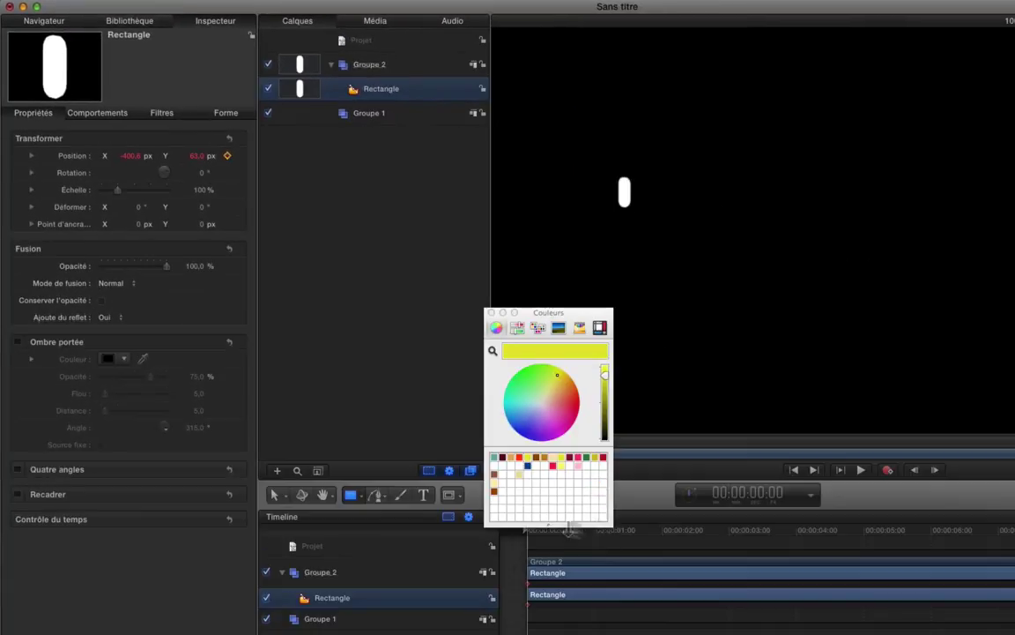
Keyframe the Rectangle at 00:00:06:07 with position X -455.6 px and Y -93.0 px
{"action": "left_click_drag", "start_coordinate": [531, 534], "coordinate": [949, 537]}
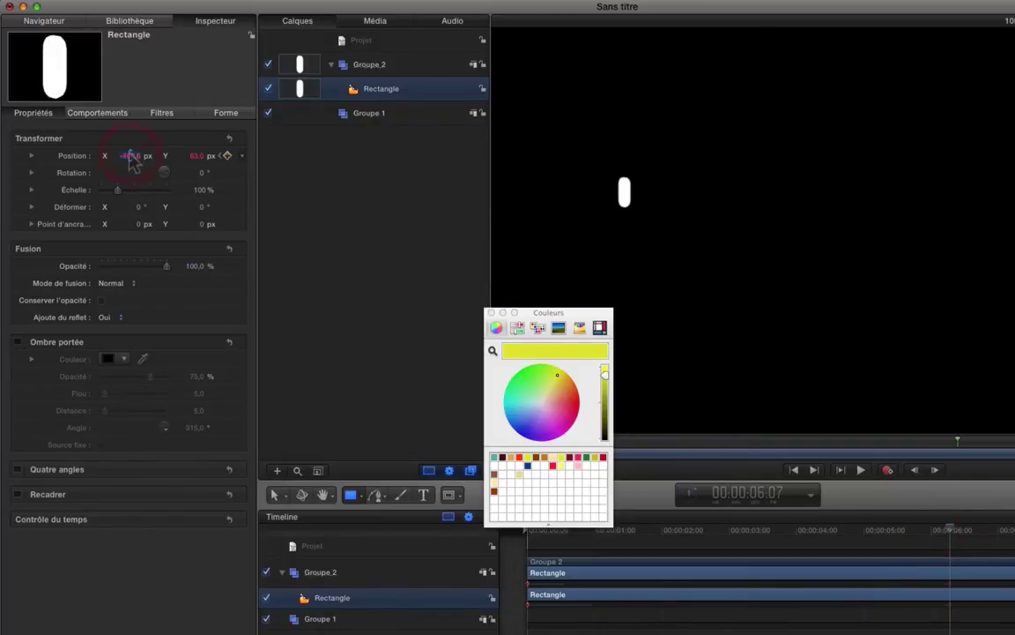
{"action": "left_click_drag", "start_coordinate": [130, 162], "coordinate": [115, 161]}
{"action": "left_click_drag", "start_coordinate": [195, 156], "coordinate": [171, 159]}
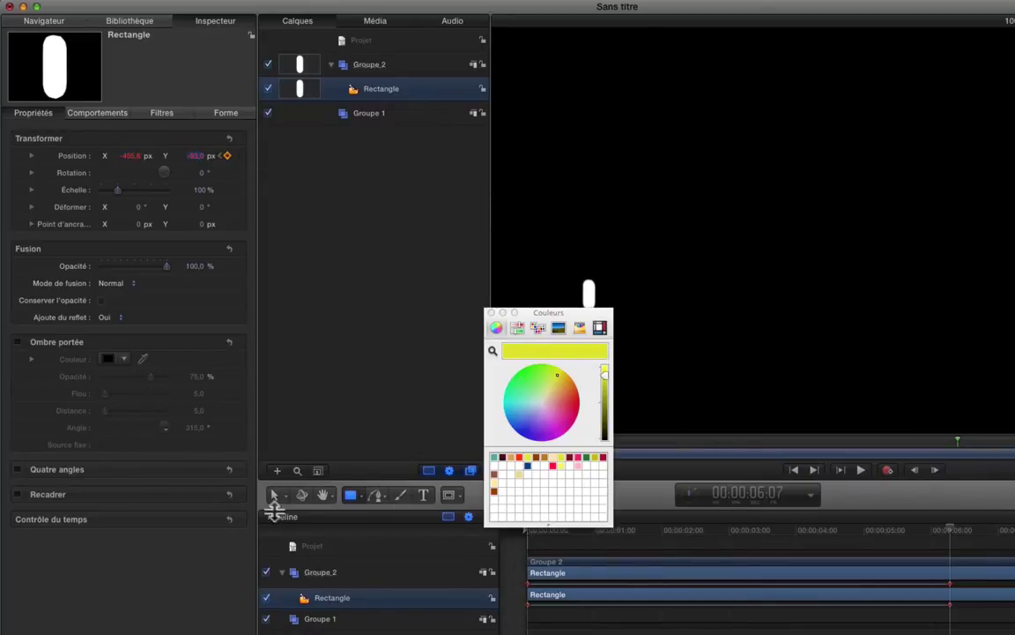
Reposition the Rectangle on the canvas to about X 145 px, Y 97 px at 00:00:06:07
{"action": "left_click", "coordinate": [275, 496]}
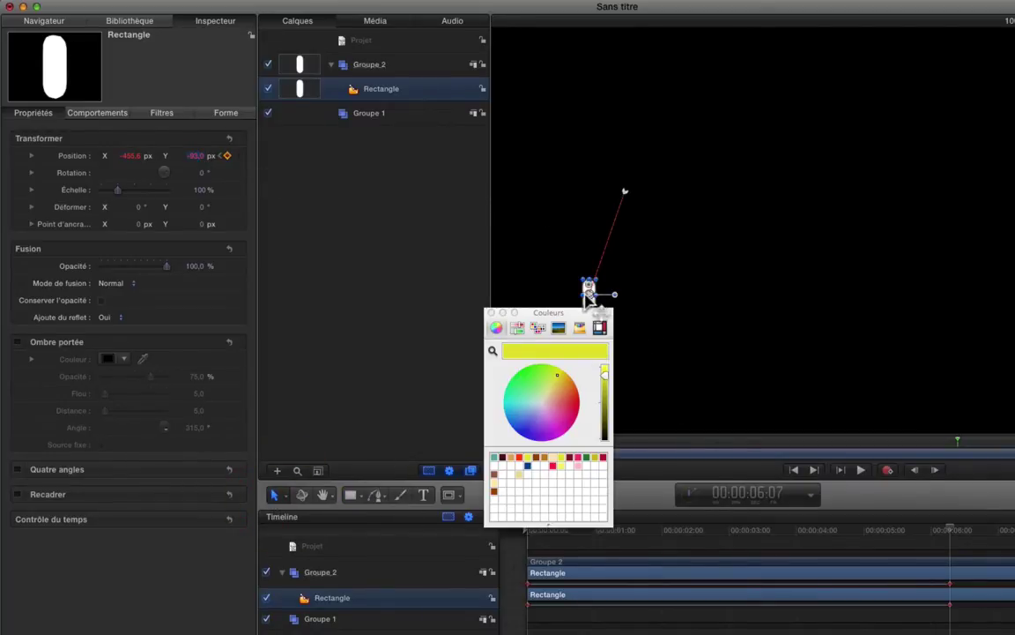
{"action": "left_click_drag", "start_coordinate": [589, 291], "coordinate": [977, 169]}
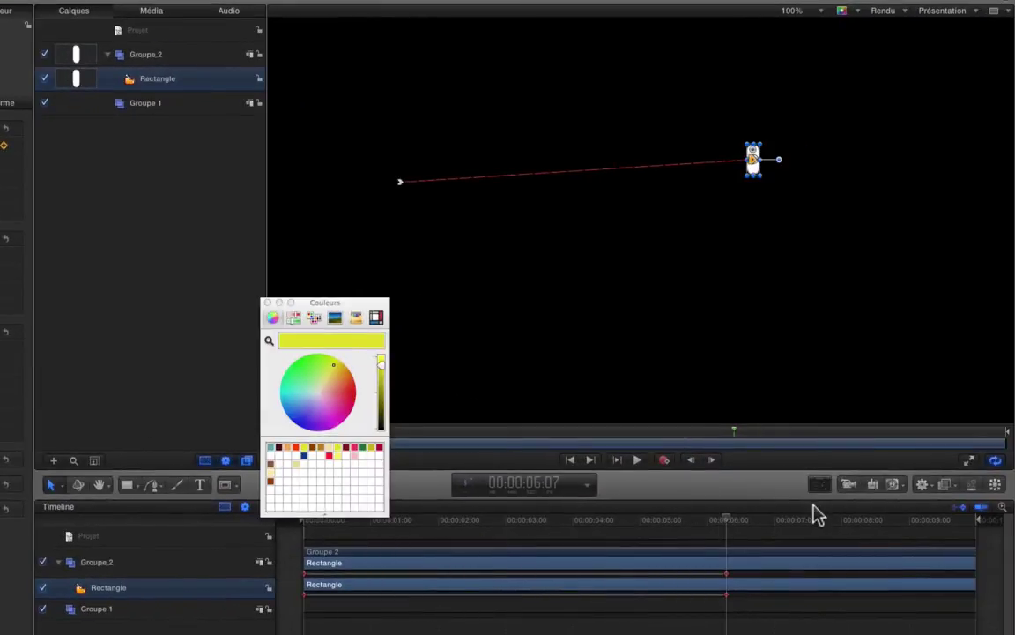
Hide and reshow the timeline keyframes, and examine the position values of the keyframe at 00:00:06:07
{"action": "left_click", "coordinate": [960, 510]}
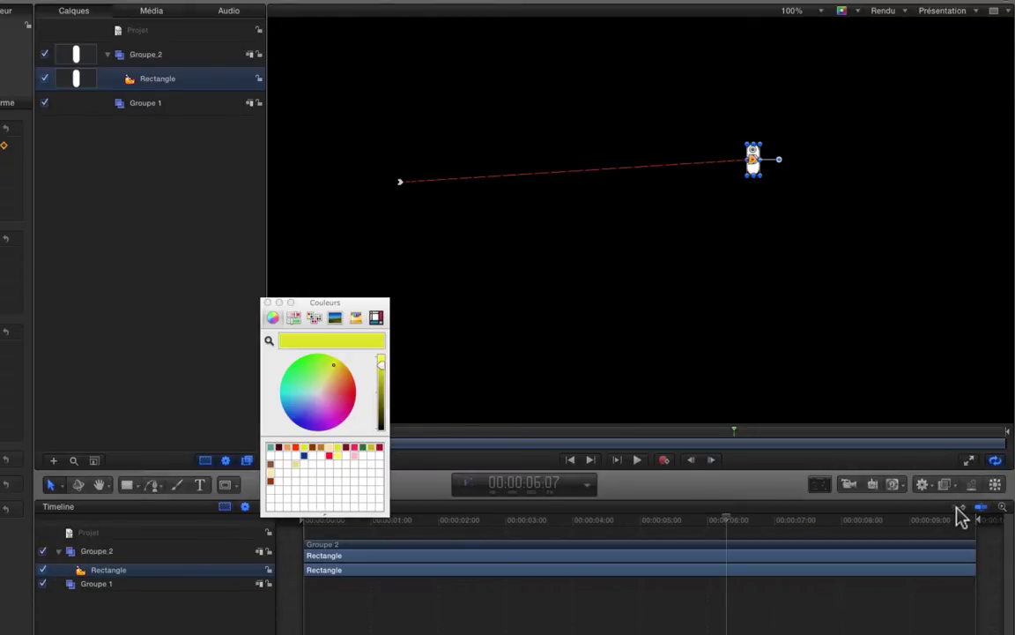
{"action": "left_click", "coordinate": [960, 511]}
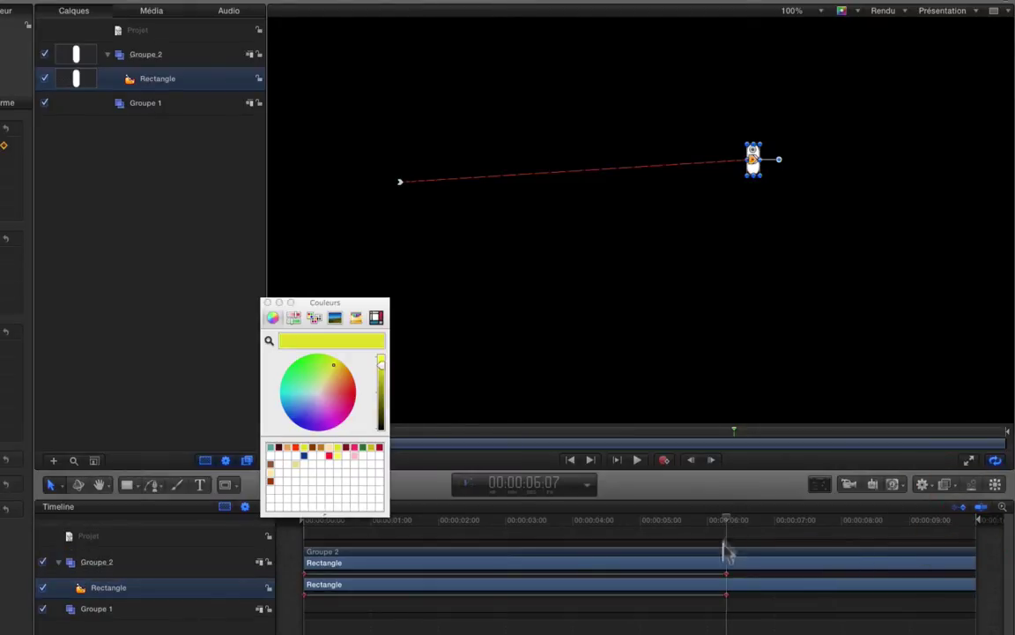
{"action": "left_click", "coordinate": [730, 583]}
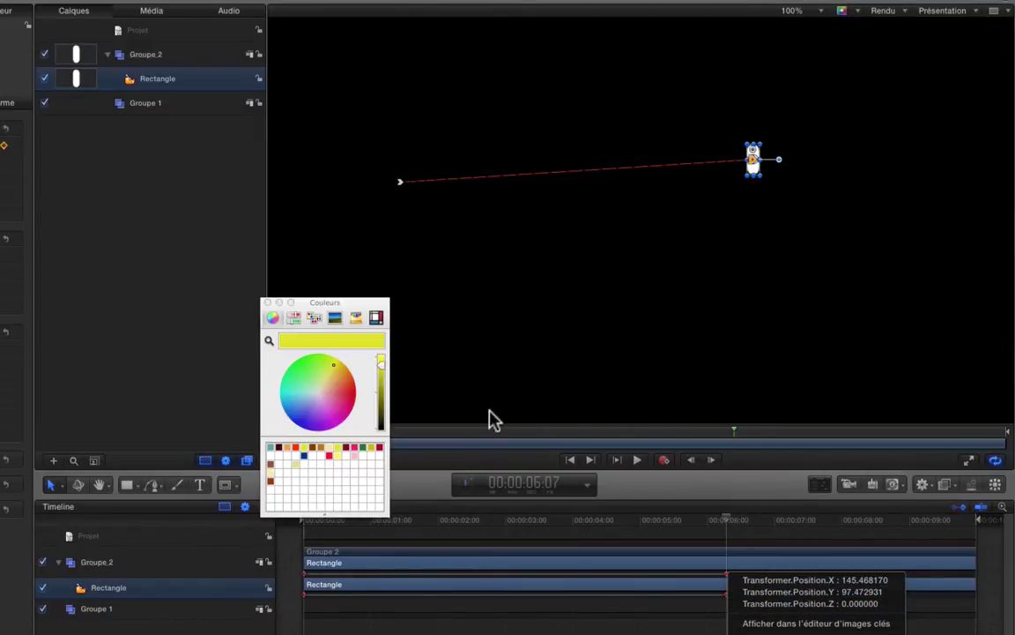
Move the Couleurs window clear of the timeline and preview the position animation from the start
{"action": "left_click_drag", "start_coordinate": [340, 303], "coordinate": [40, 325]}
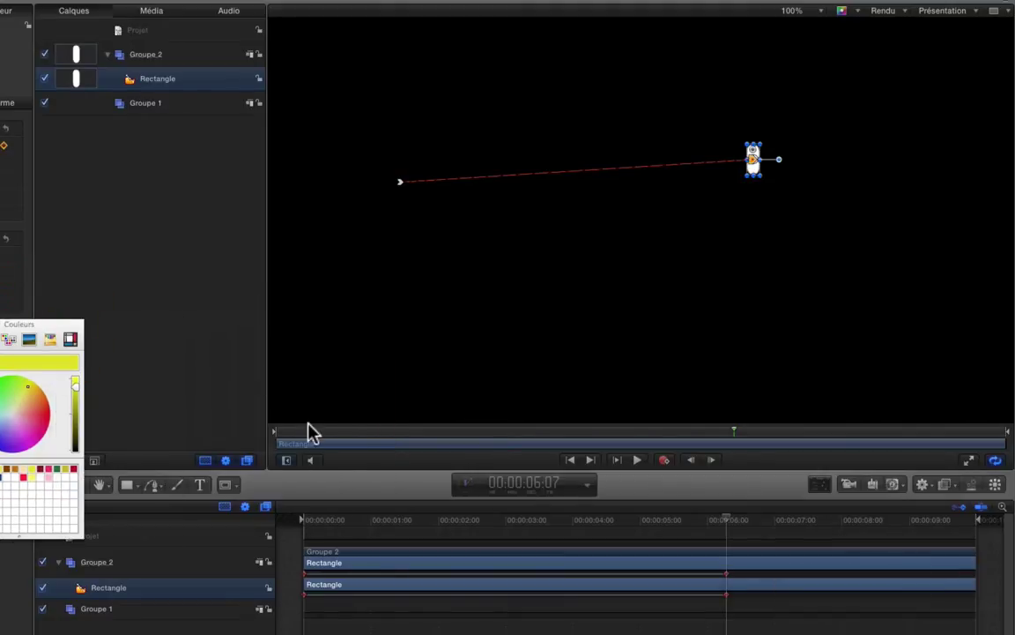
{"action": "key", "text": "Home"}
{"action": "key", "text": "space"}
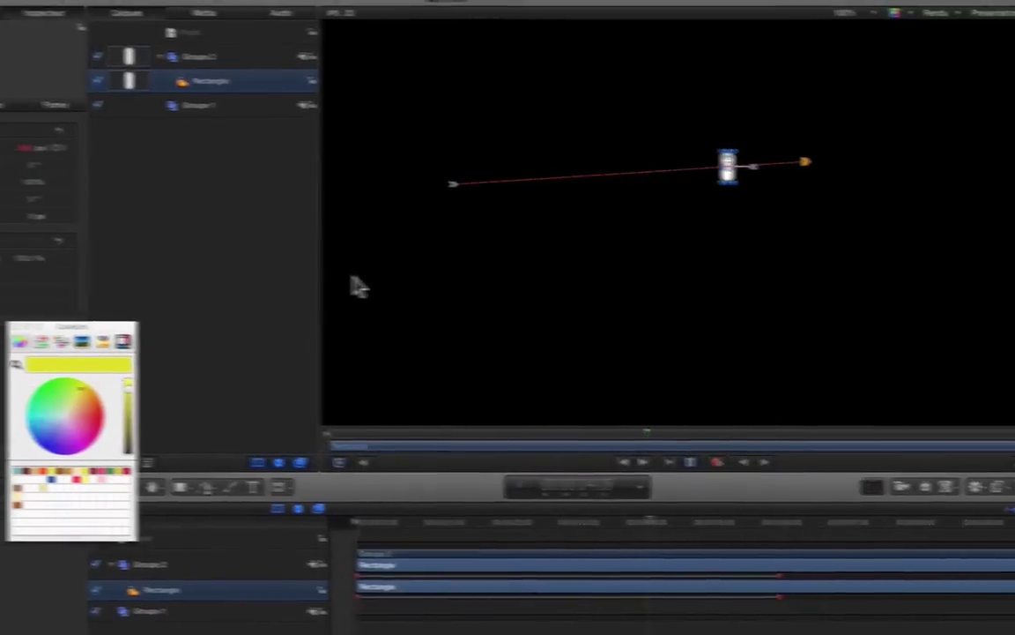
{"action": "key", "text": "space"}
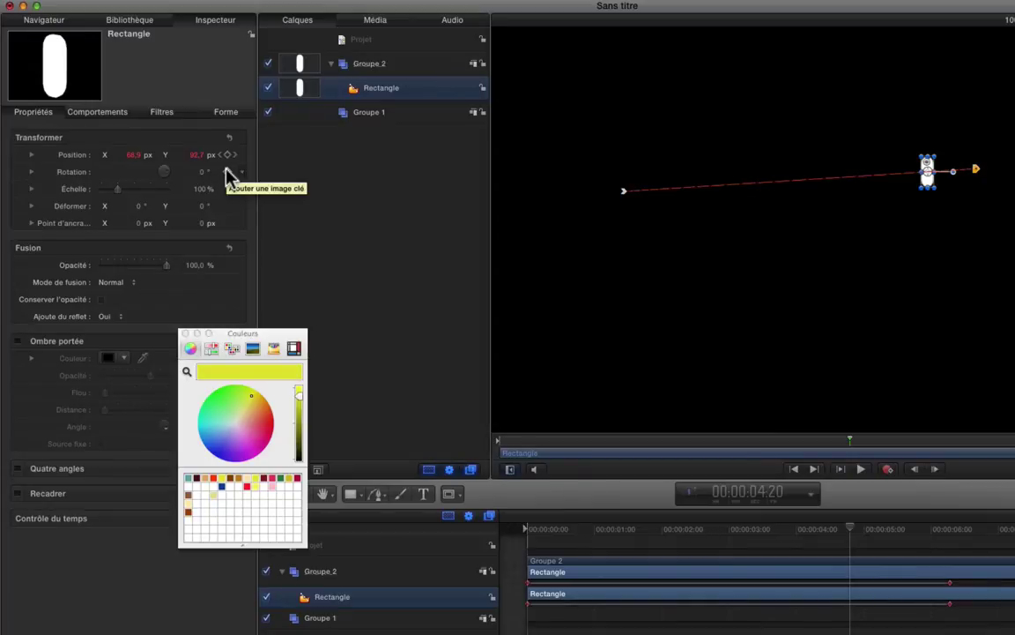
Add a rotation keyframe to the Rectangle at 00:00:04:20 and examine that keyframe's values in the timeline
{"action": "left_click", "coordinate": [227, 173]}
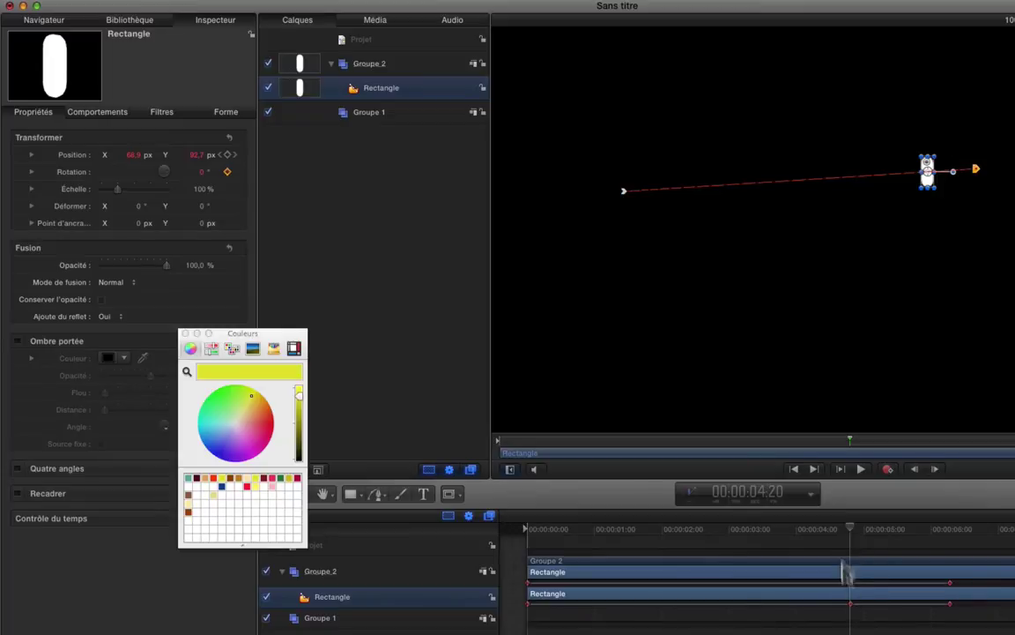
{"action": "left_click", "coordinate": [851, 592]}
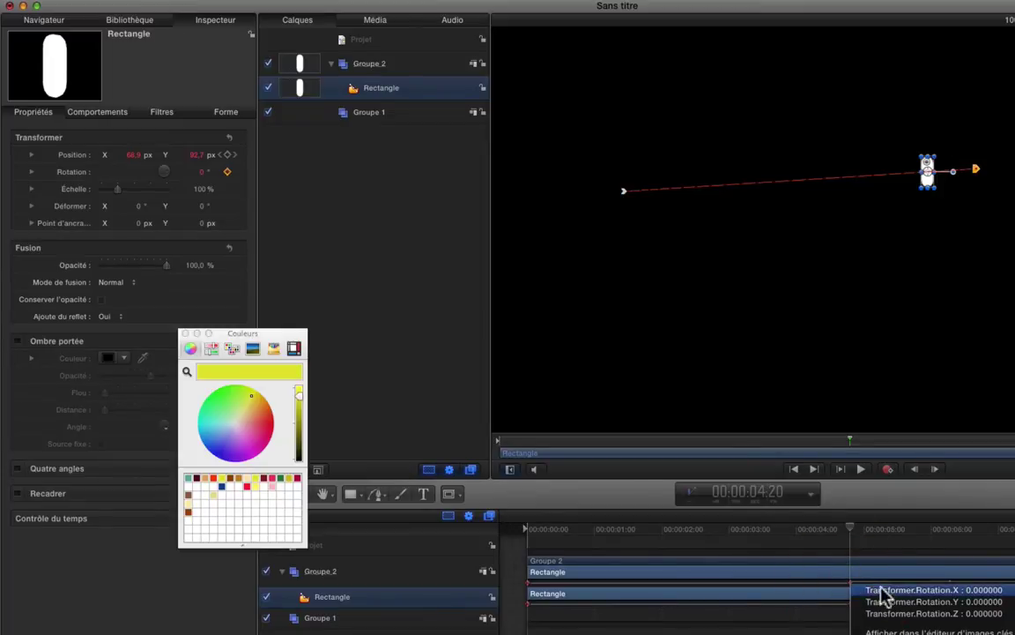
Keyframe the Rectangle's rotation at 57° at 00:00:01:17
{"action": "left_click", "coordinate": [642, 529]}
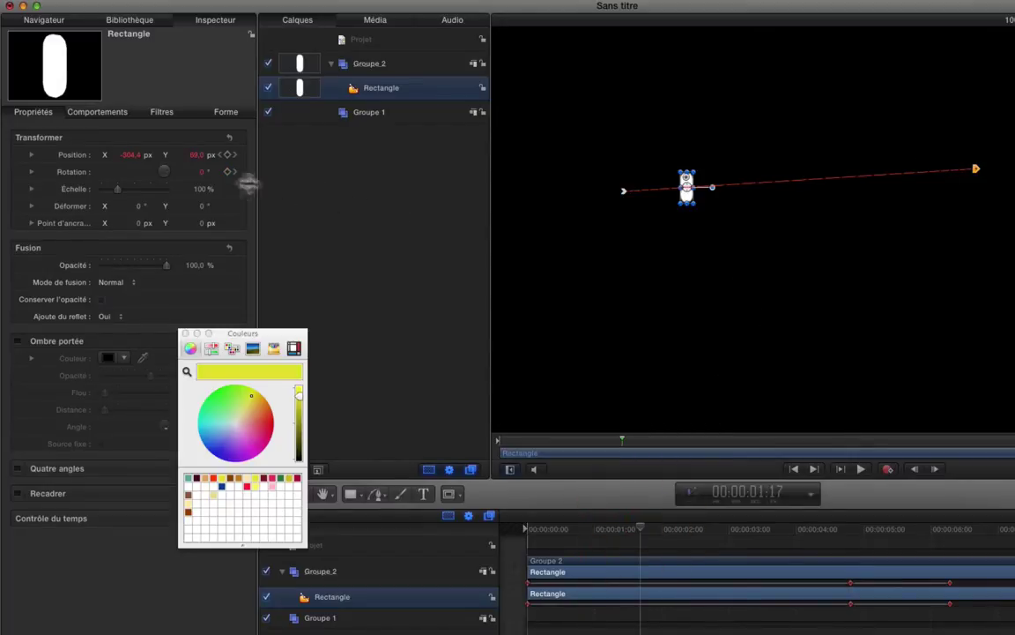
{"action": "left_click_drag", "start_coordinate": [202, 171], "coordinate": [201, 171]}
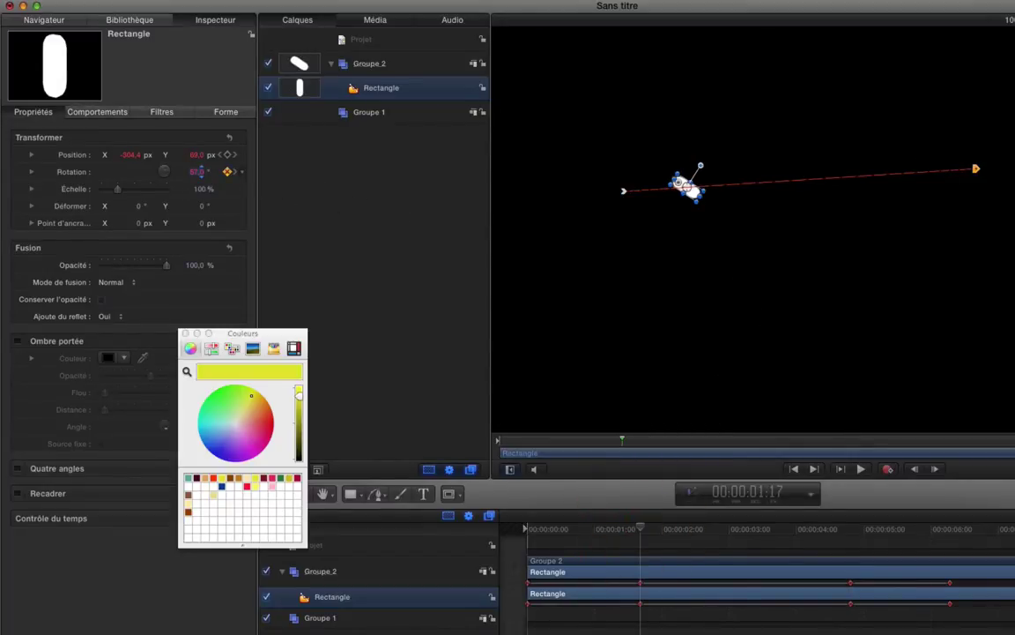
Preview the combined position and rotation animation from 00:00:01:07
{"action": "left_click", "coordinate": [616, 535]}
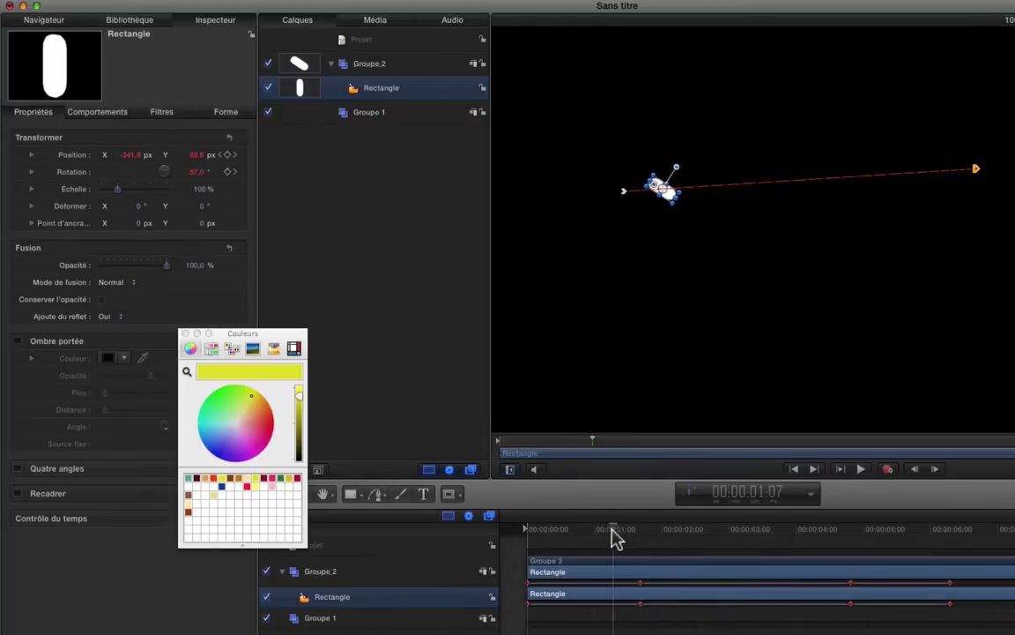
{"action": "key", "text": "space"}
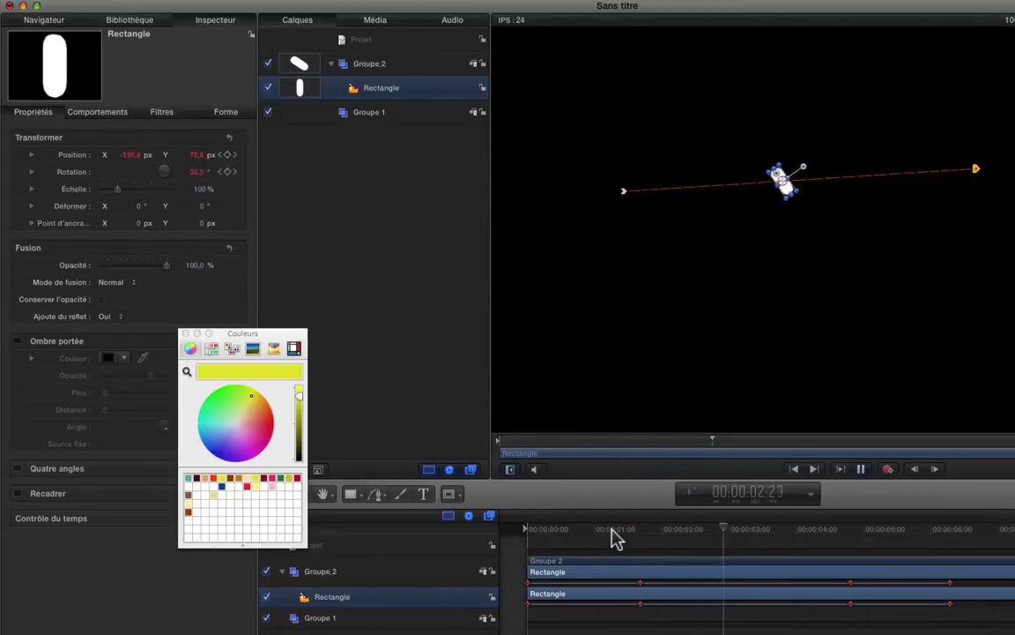
{"action": "key", "text": "space"}
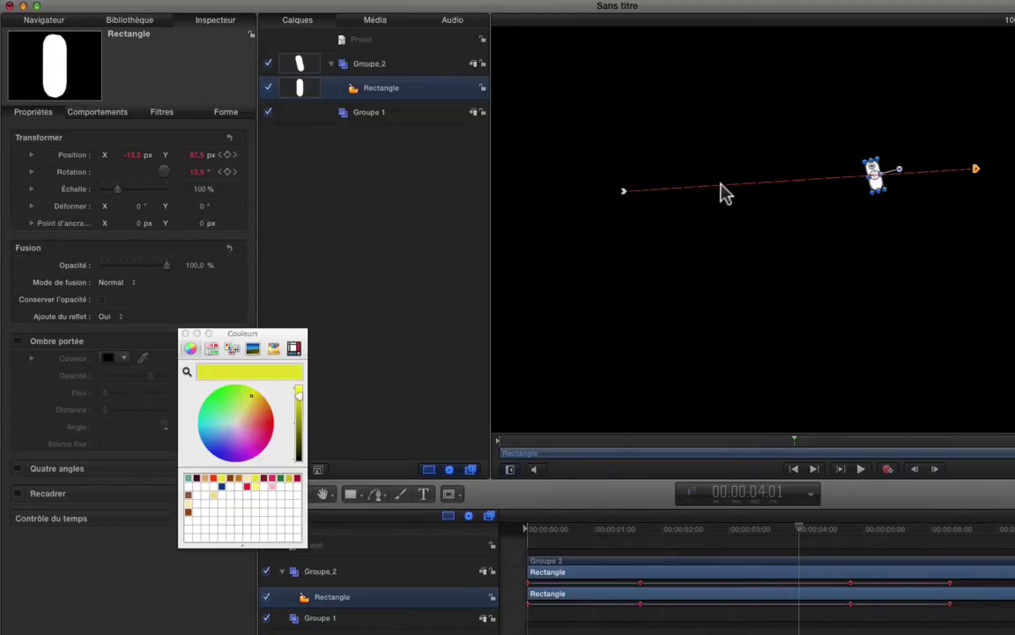
Add a point in the first third of the motion path, pull it downward to curve the path, and apply Lissage to it
{"action": "double_click", "coordinate": [720, 188]}
{"action": "left_click", "coordinate": [721, 187]}
{"action": "left_click_drag", "start_coordinate": [721, 187], "coordinate": [721, 231]}
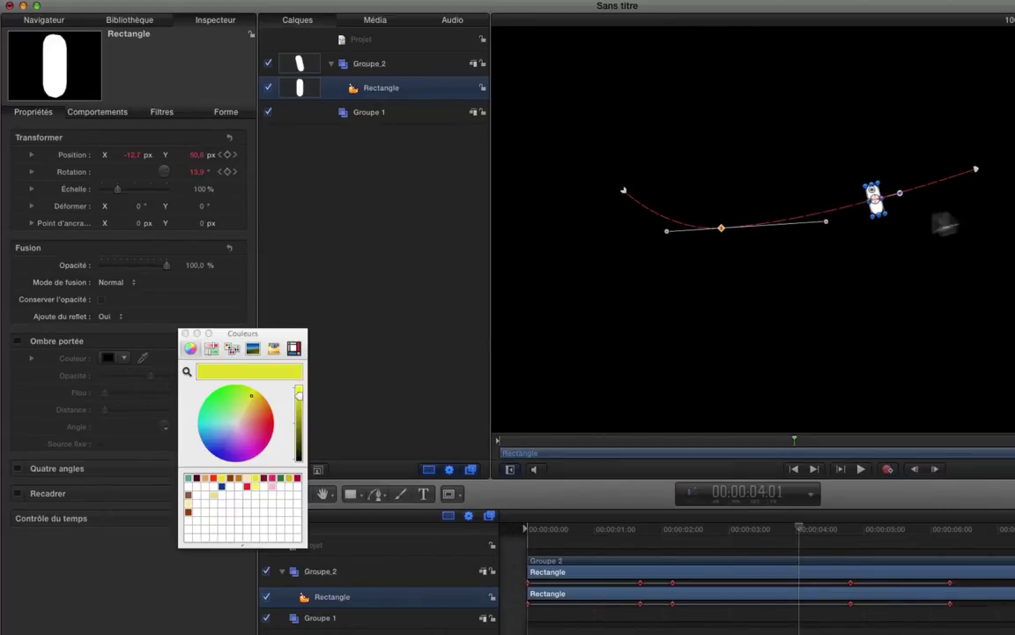
{"action": "right_click", "coordinate": [721, 231]}
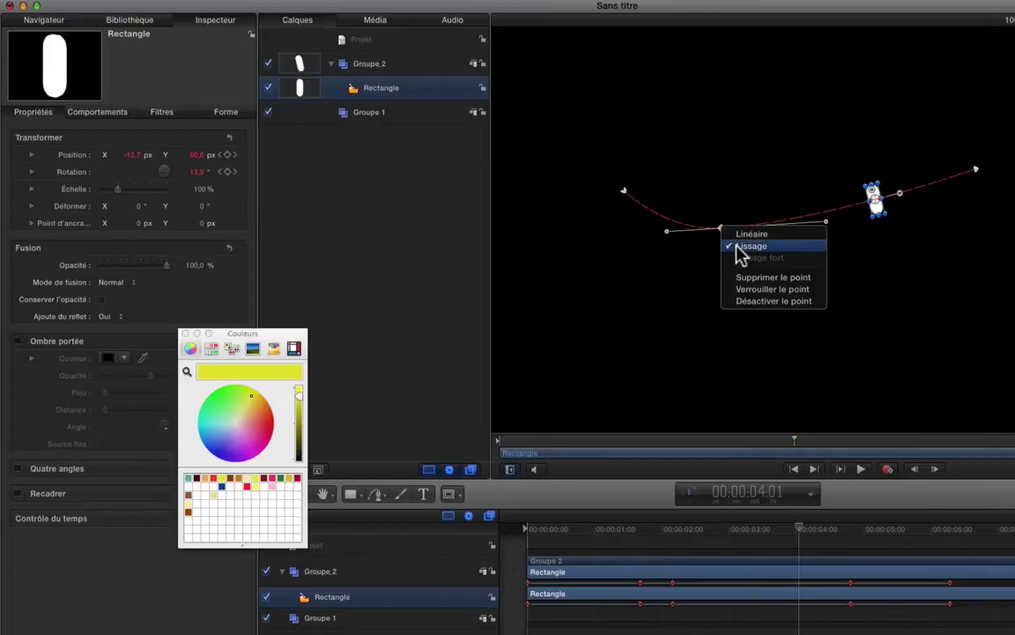
{"action": "left_click", "coordinate": [749, 246]}
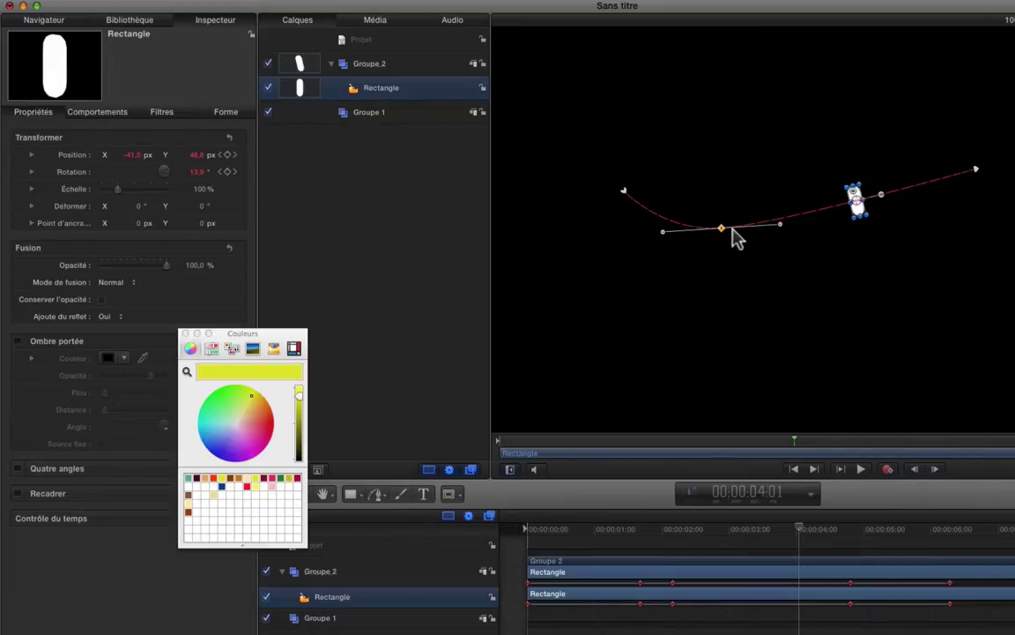
Return to the start of the project and set the motion path's start and end points to Linéaire
{"action": "left_click", "coordinate": [857, 201]}
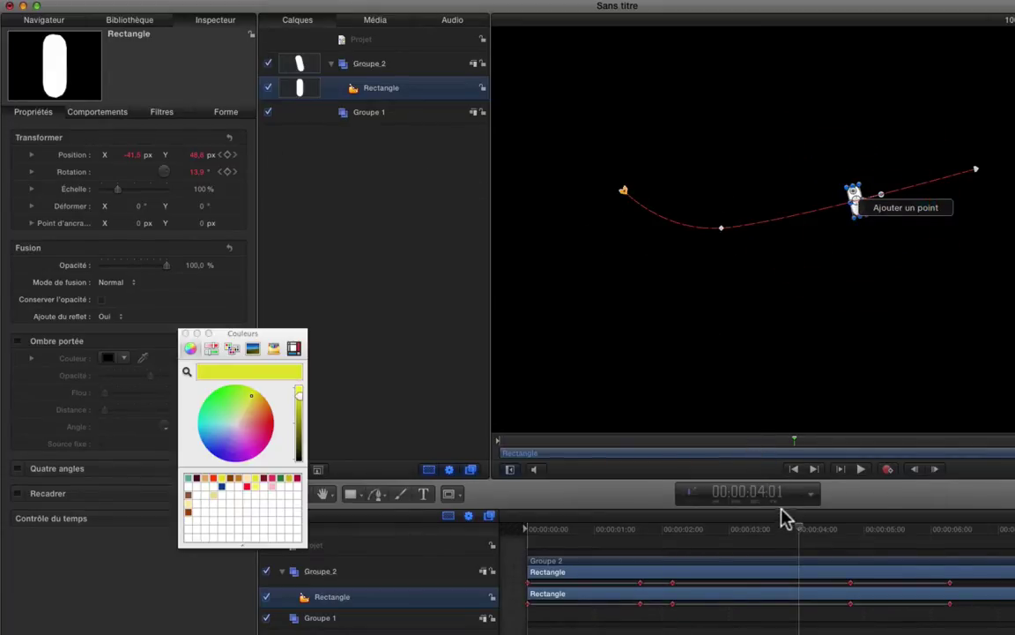
{"action": "left_click", "coordinate": [529, 543]}
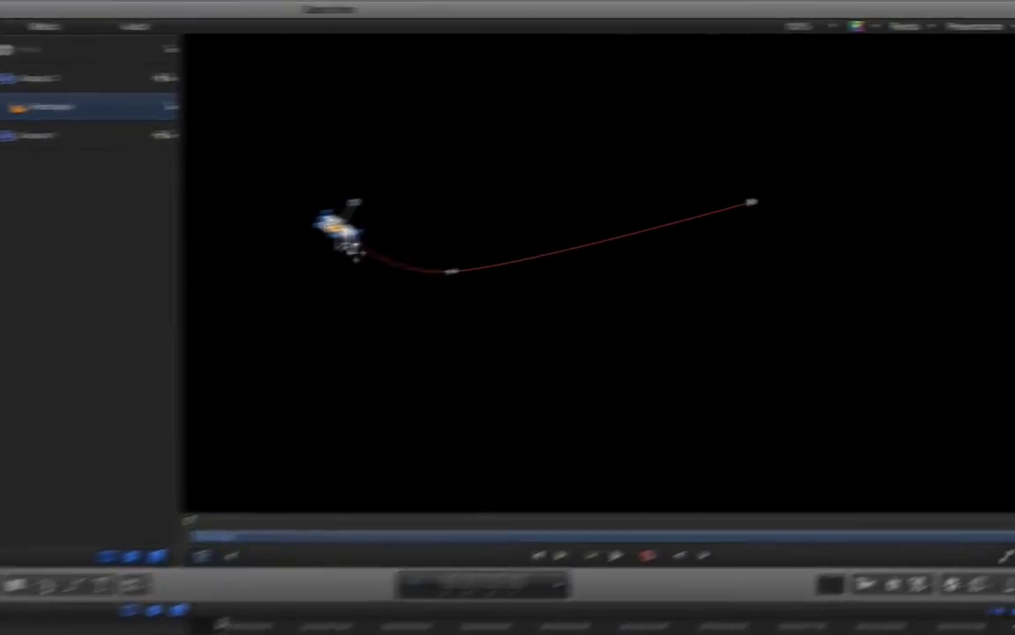
{"action": "right_click", "coordinate": [622, 191]}
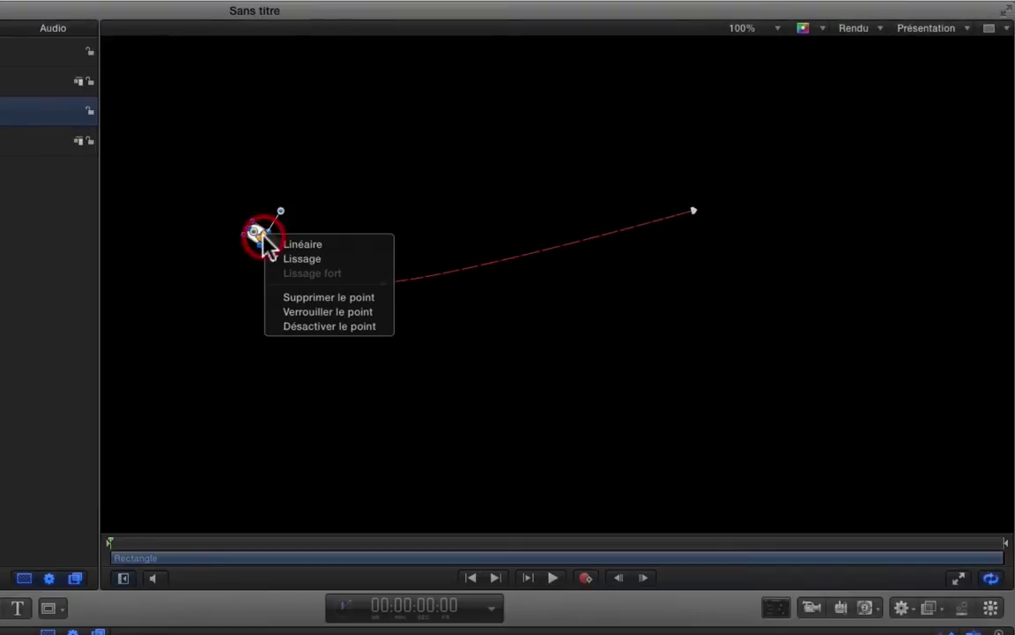
{"action": "left_click", "coordinate": [287, 243]}
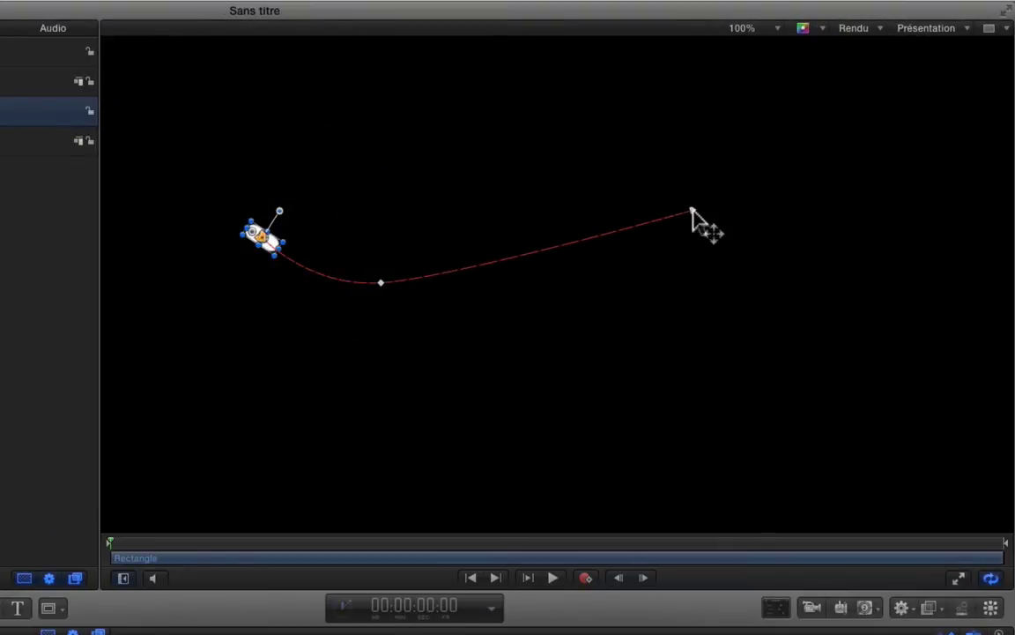
{"action": "right_click", "coordinate": [692, 211]}
{"action": "left_click", "coordinate": [725, 221]}
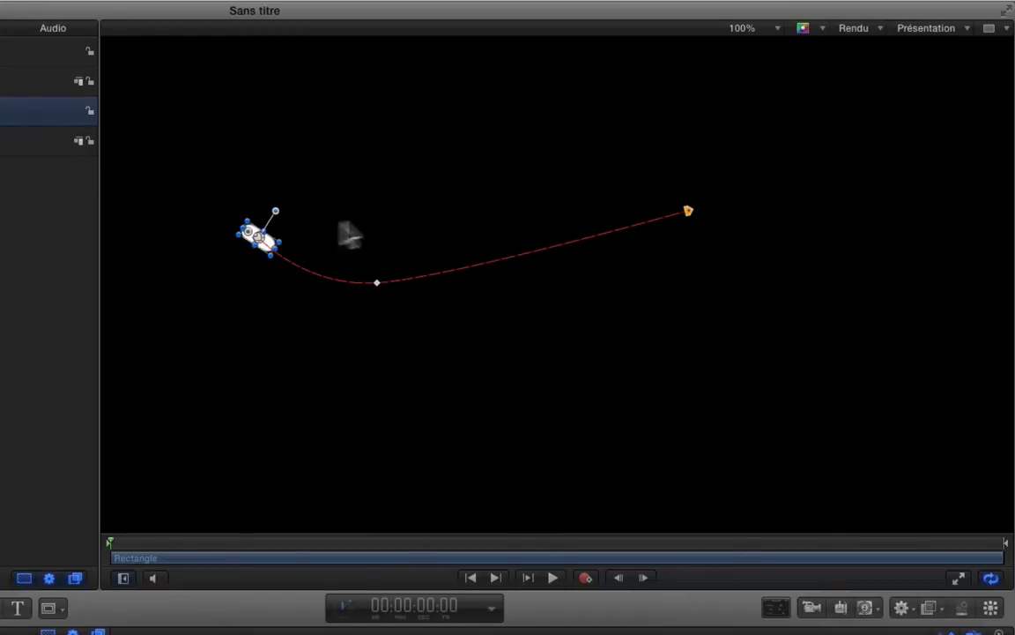
{"action": "right_click", "coordinate": [254, 234]}
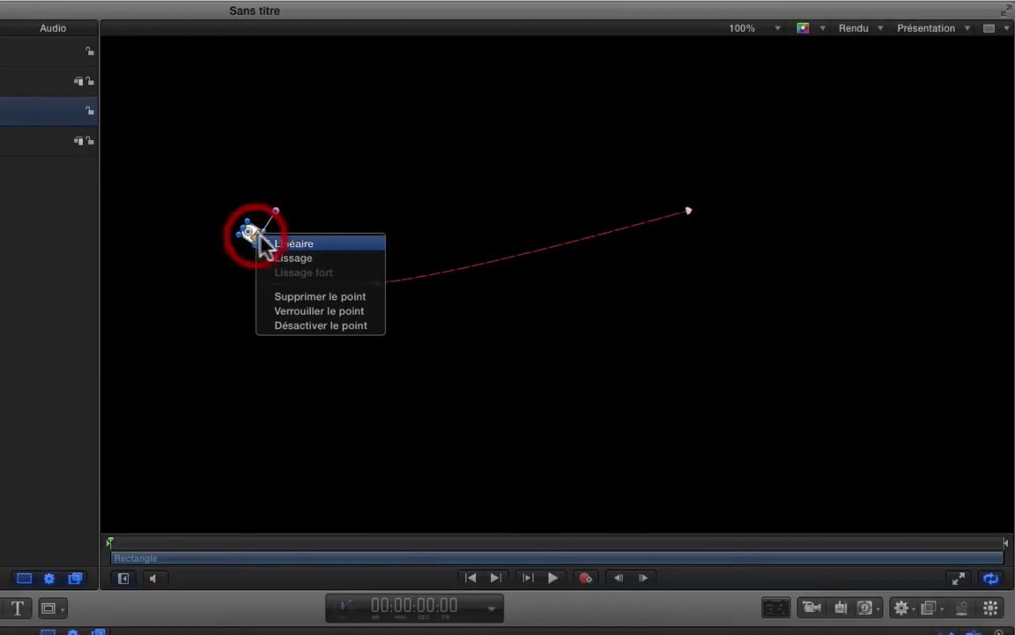
{"action": "left_click", "coordinate": [474, 234]}
Switch the middle point of the motion path to Linéaire and back to Lissage
{"action": "right_click", "coordinate": [377, 283]}
{"action": "left_click", "coordinate": [410, 292]}
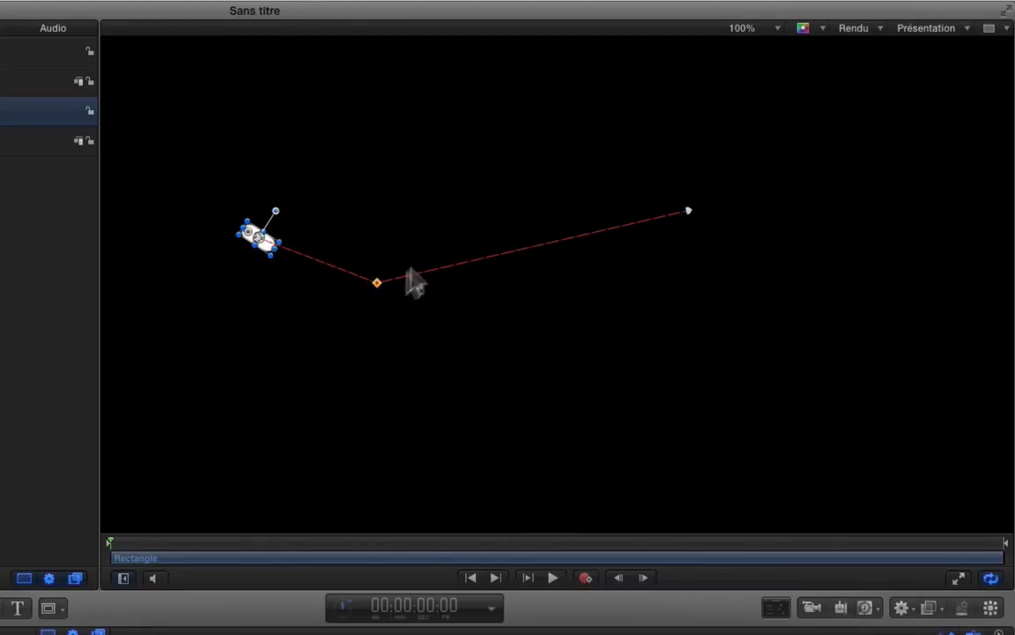
{"action": "right_click", "coordinate": [377, 284]}
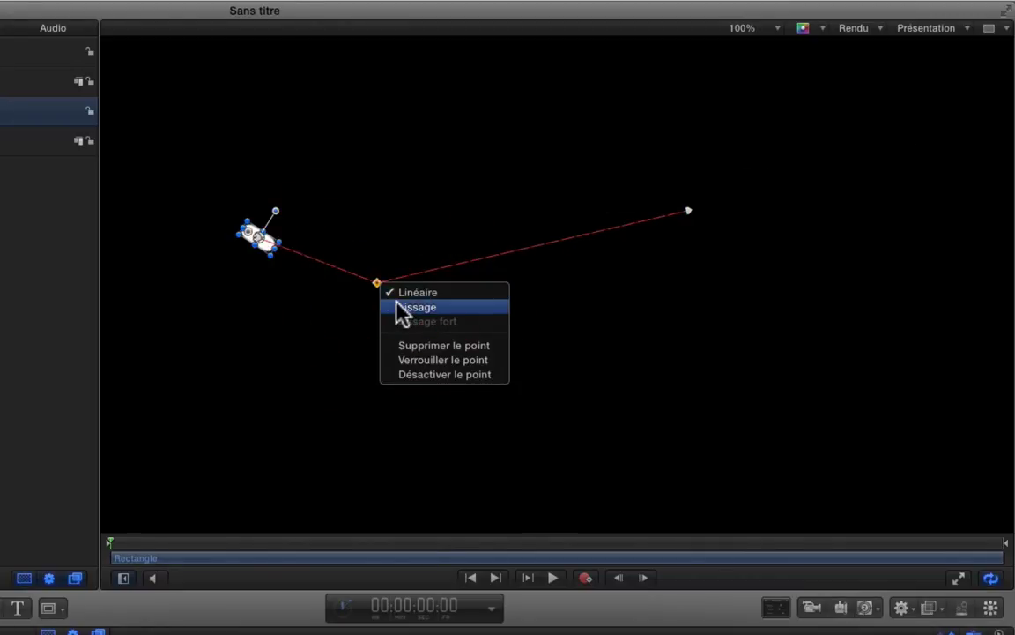
{"action": "left_click", "coordinate": [398, 306]}
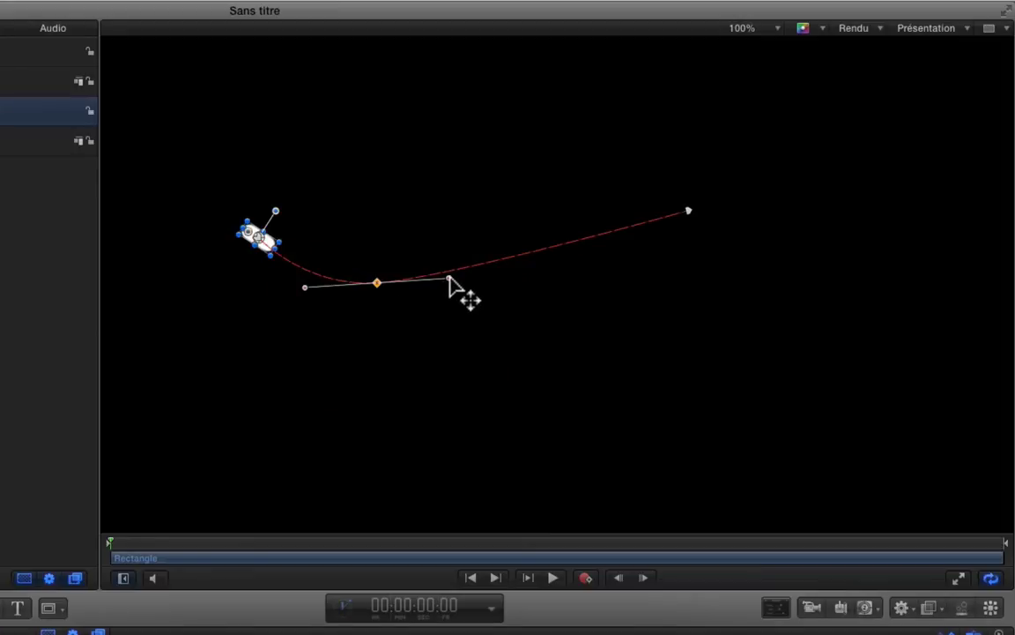
Lengthen and tilt the middle point's handles, and add a second point pulled downward to give the path a wave shape
{"action": "left_click_drag", "start_coordinate": [447, 279], "coordinate": [530, 153]}
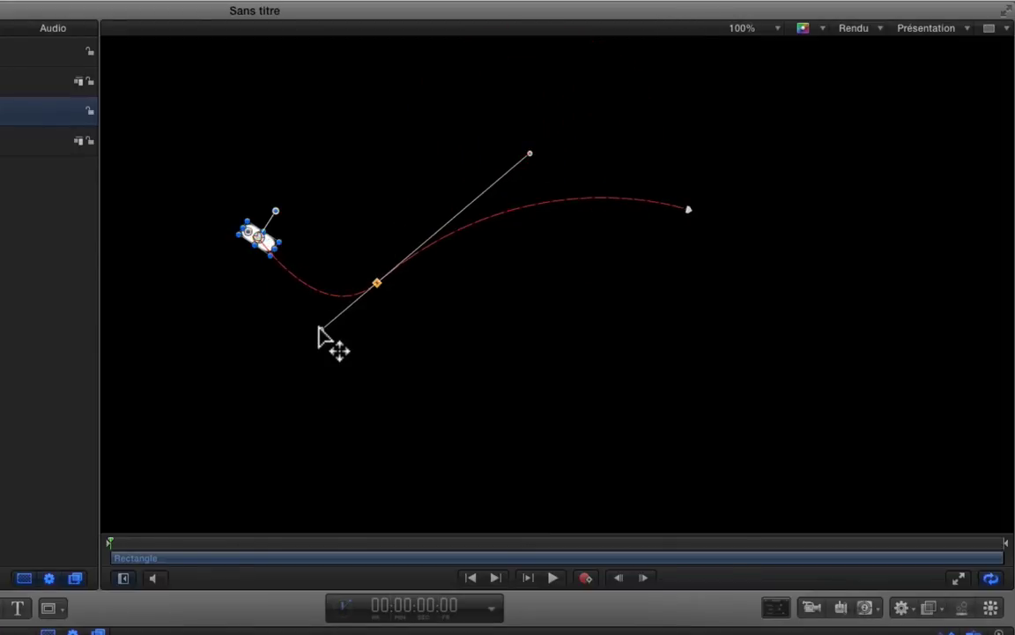
{"action": "left_click_drag", "start_coordinate": [323, 331], "coordinate": [236, 372]}
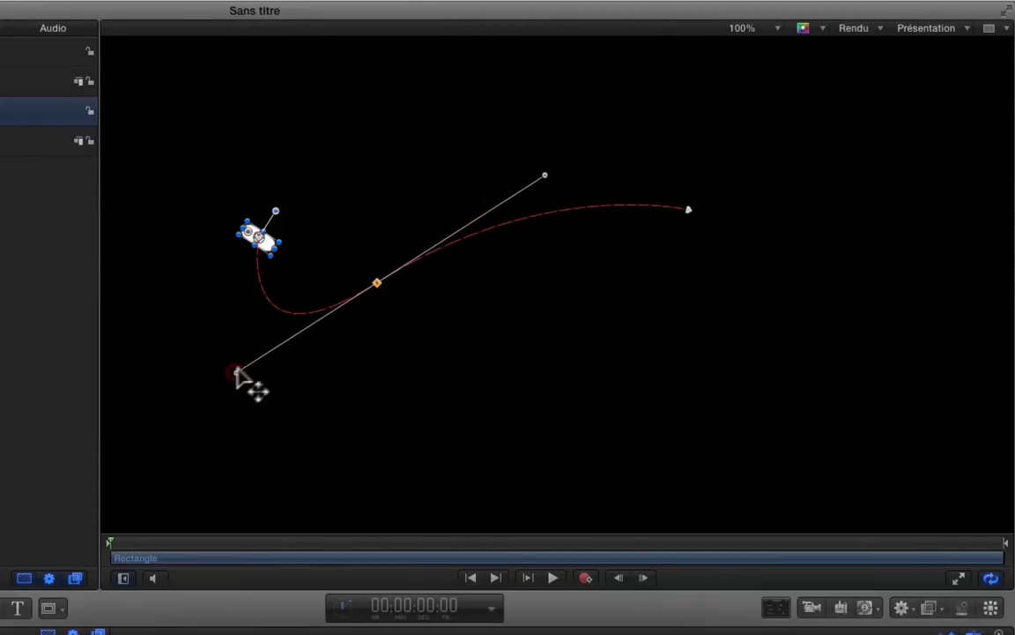
{"action": "double_click", "coordinate": [544, 216]}
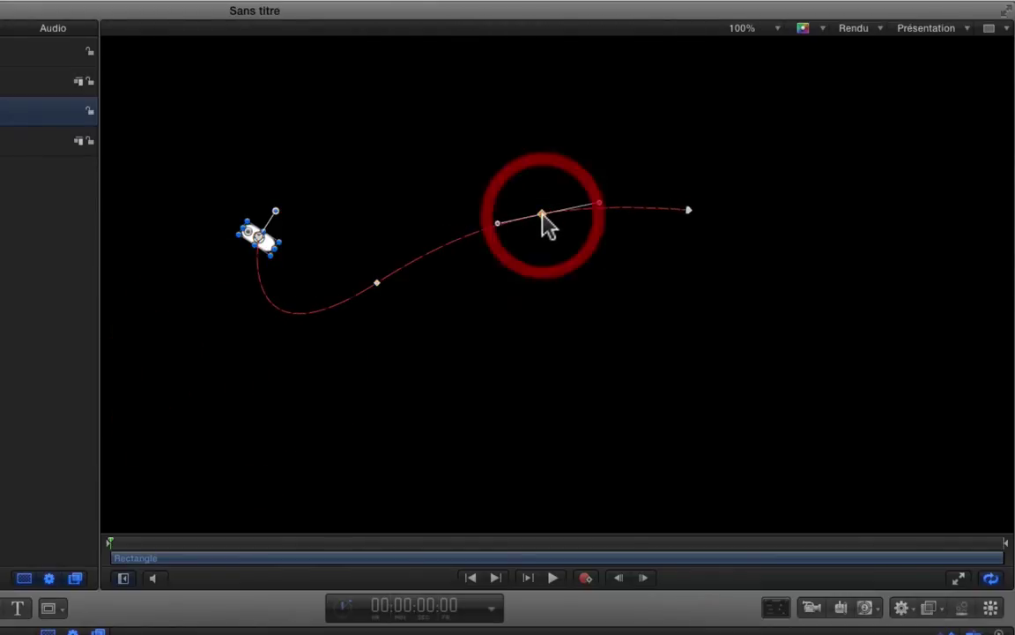
{"action": "left_click_drag", "start_coordinate": [544, 216], "coordinate": [555, 297]}
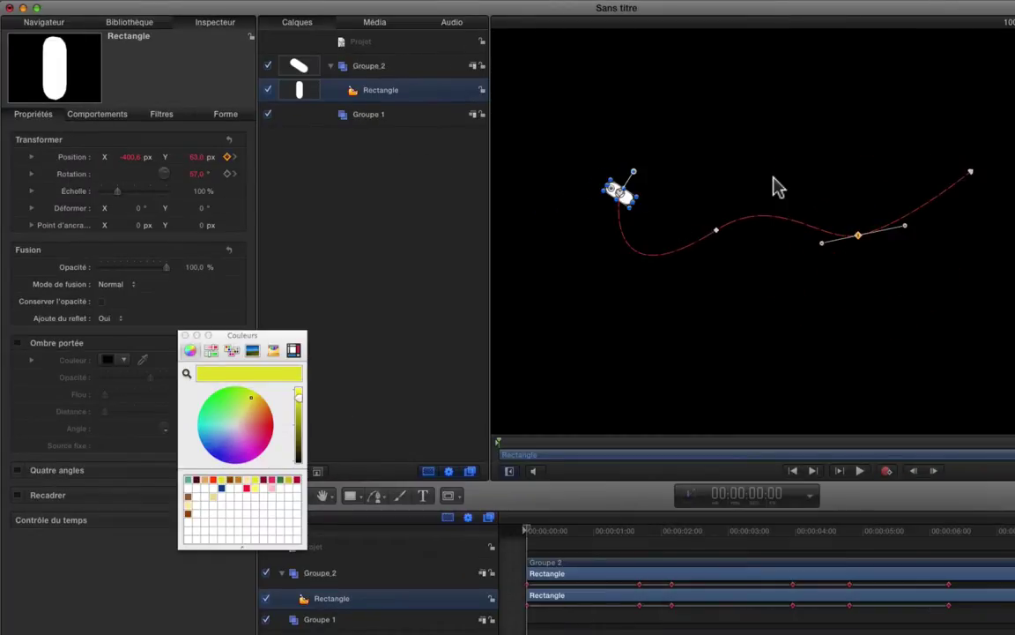
Rotate the tangent handles of the second added motion path point until they are horizontal
{"action": "left_click_drag", "start_coordinate": [905, 226], "coordinate": [906, 235]}
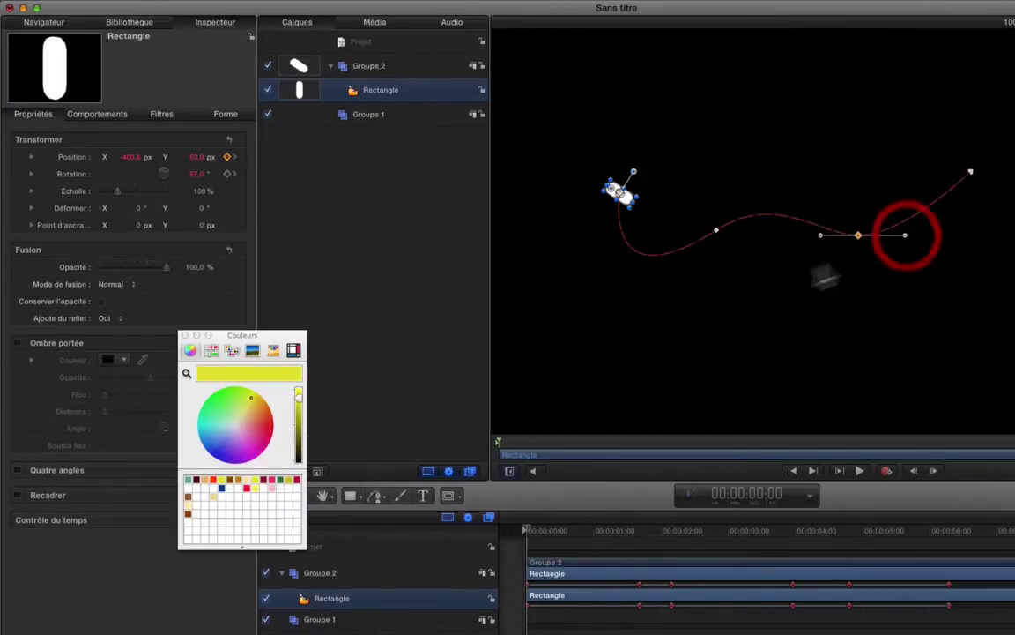
{"action": "double_click", "coordinate": [715, 230]}
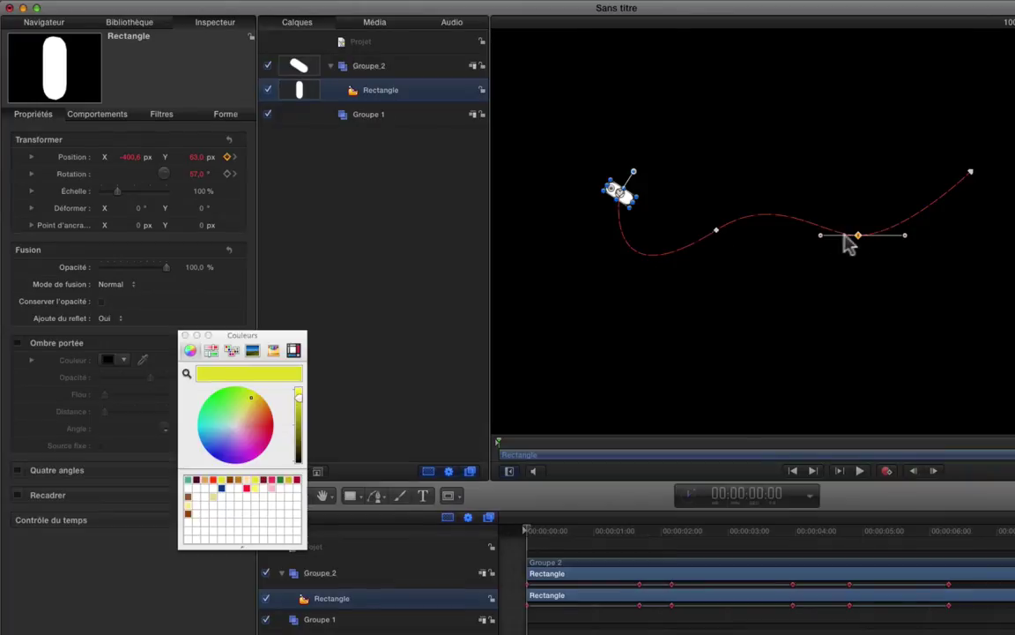
Try deleting the second added path point and the Position keyframe at the project start, undoing each deletion
{"action": "right_click", "coordinate": [858, 237]}
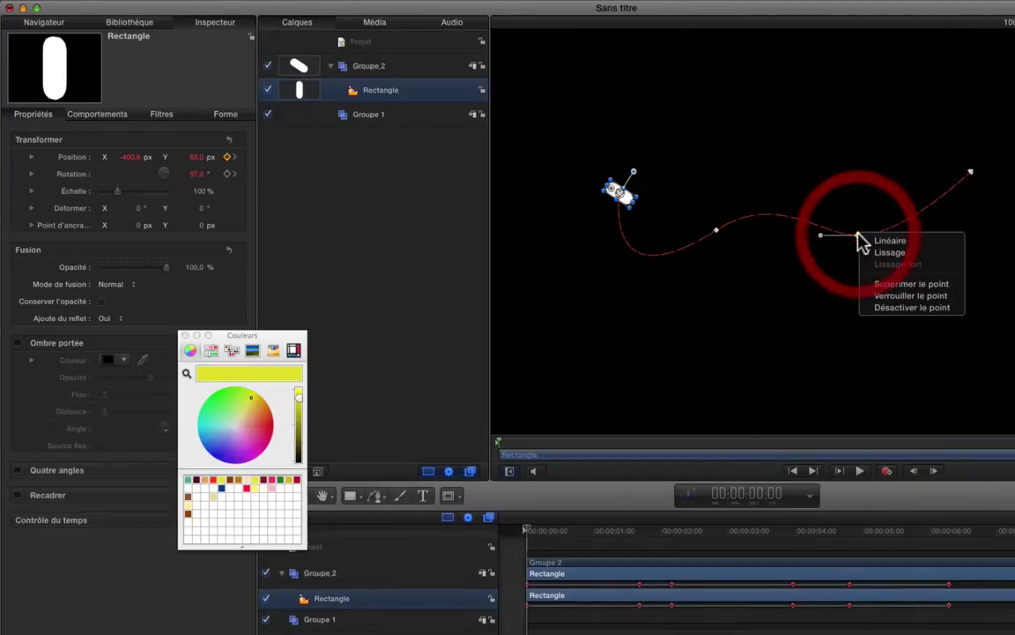
{"action": "left_click", "coordinate": [922, 290]}
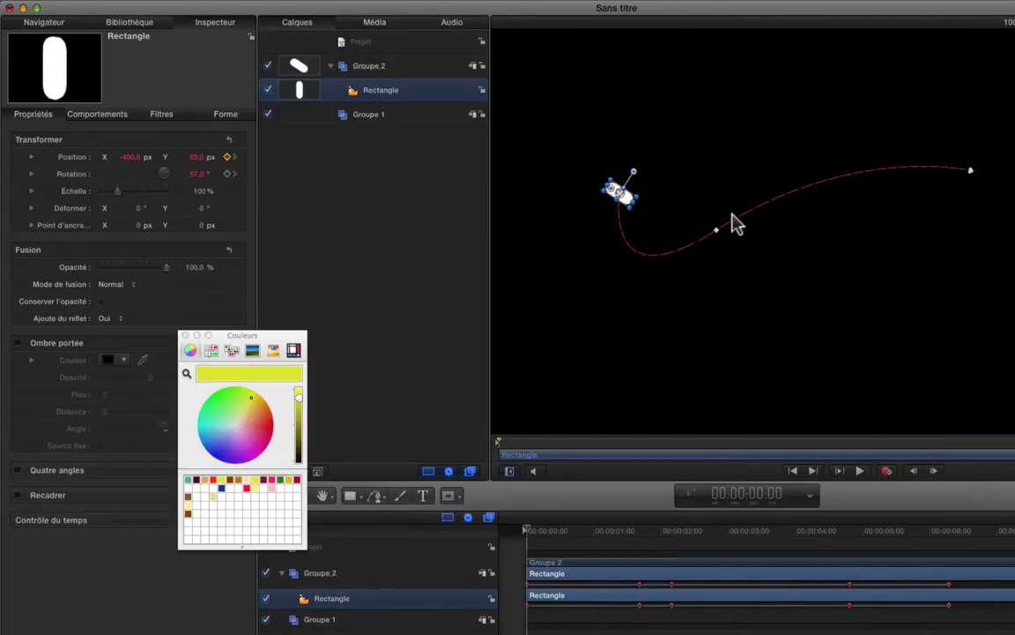
{"action": "key", "text": "super+z"}
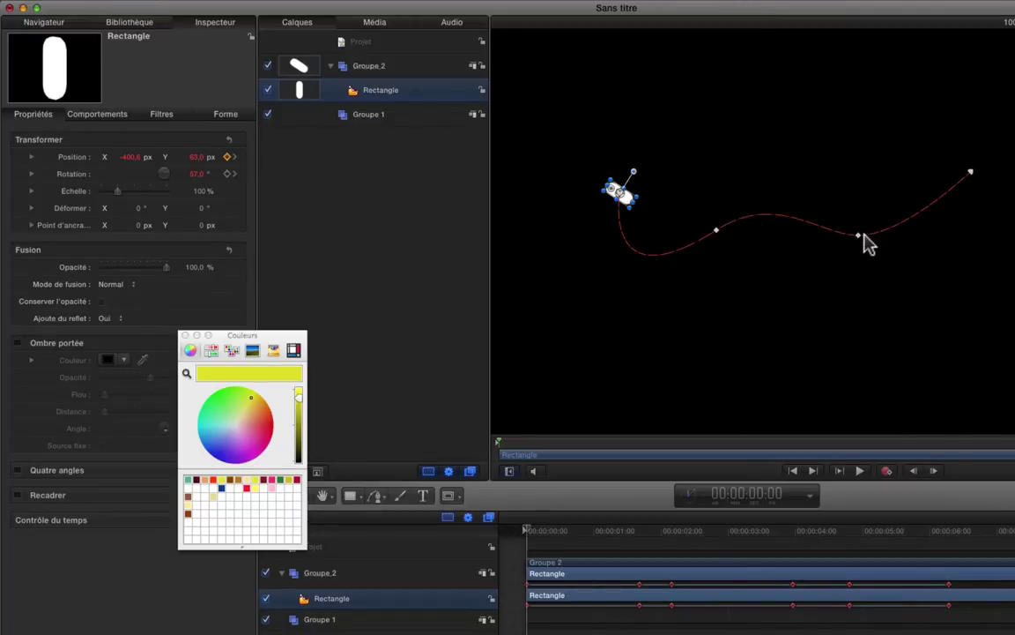
{"action": "left_click", "coordinate": [226, 157]}
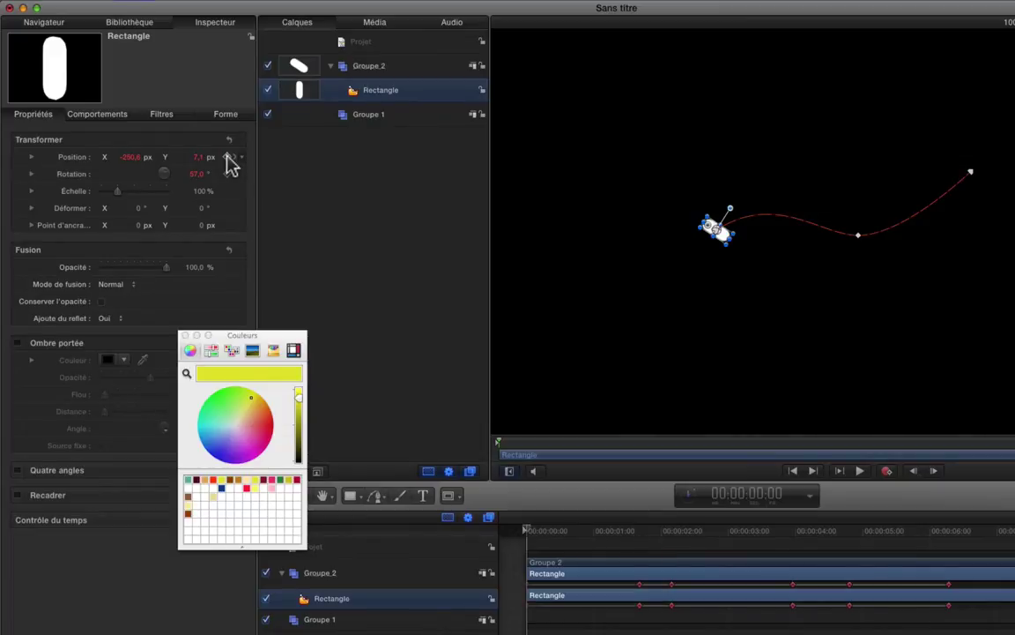
{"action": "key", "text": "super+z"}
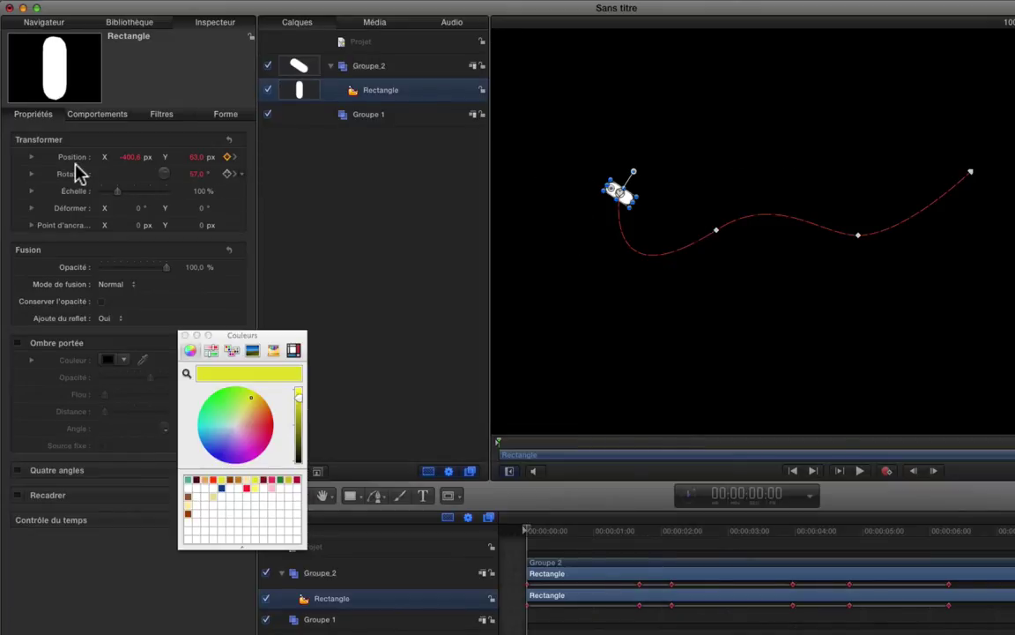
Step through the Position keyframes to the end and back to 00:00:03:24, delete that keyframe, and undo the deletion
{"action": "left_click", "coordinate": [235, 158]}
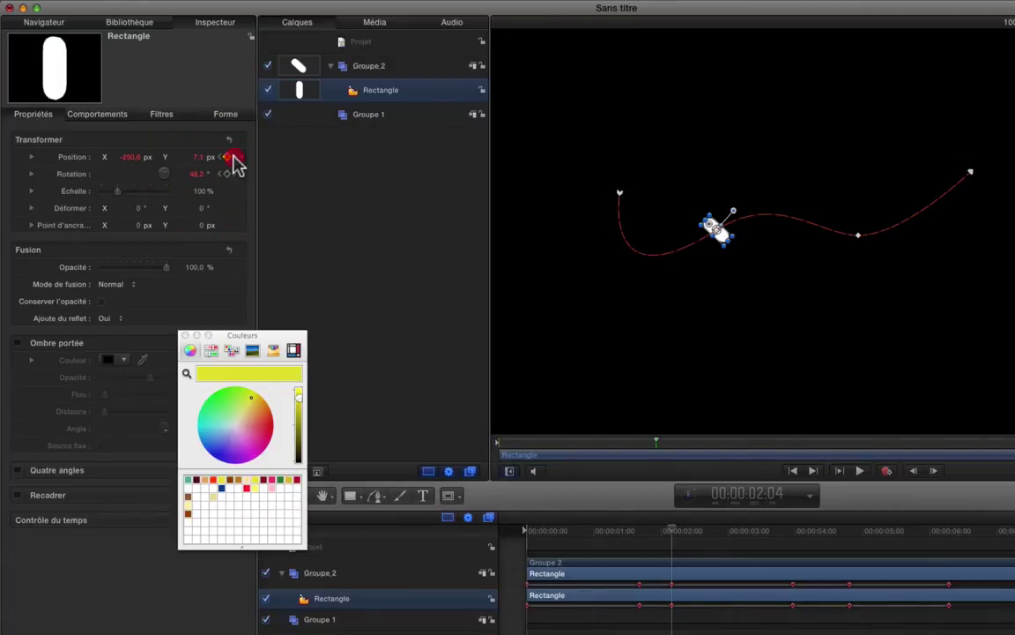
{"action": "left_click", "coordinate": [234, 157]}
{"action": "left_click", "coordinate": [234, 158]}
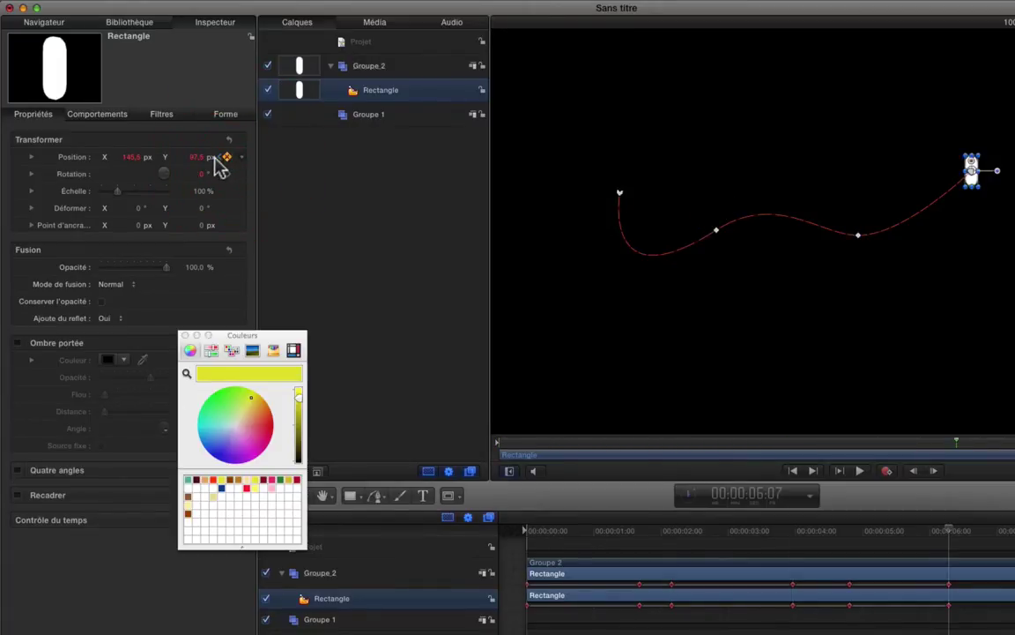
{"action": "left_click", "coordinate": [220, 157]}
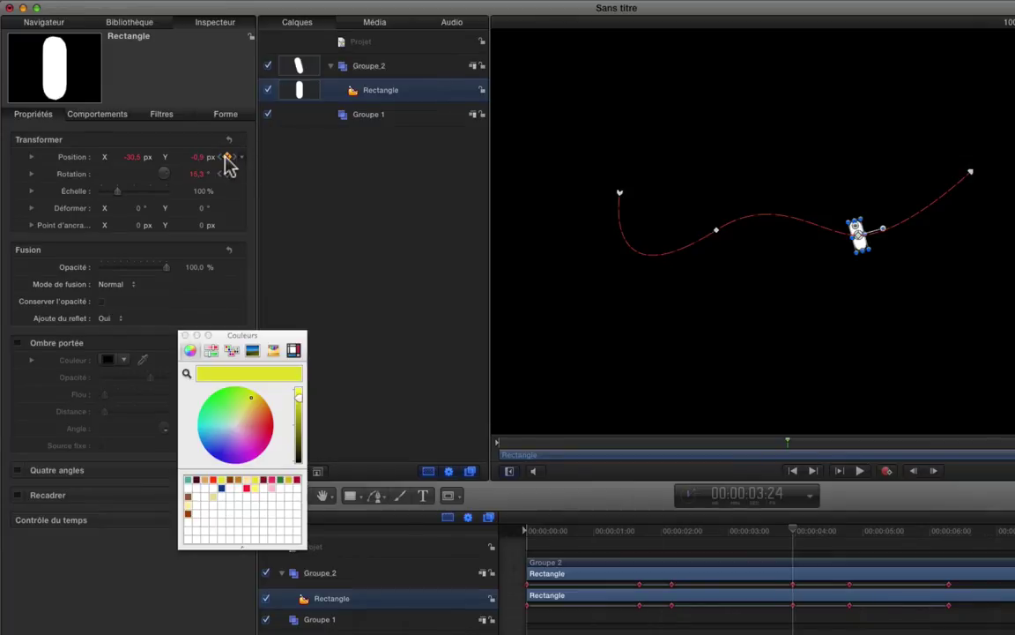
{"action": "left_click", "coordinate": [227, 158]}
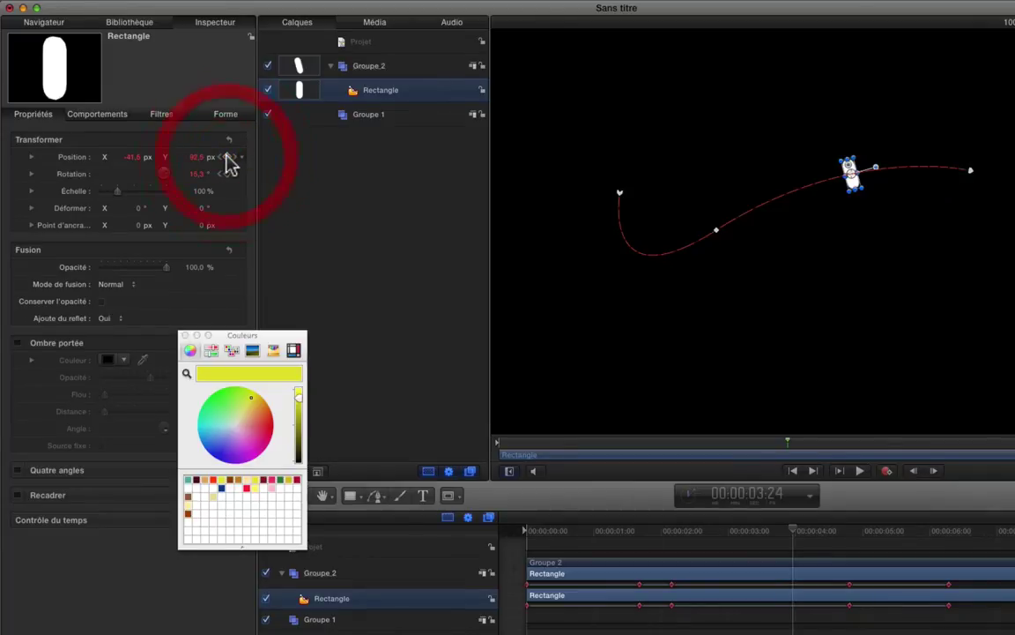
{"action": "key", "text": "super+z"}
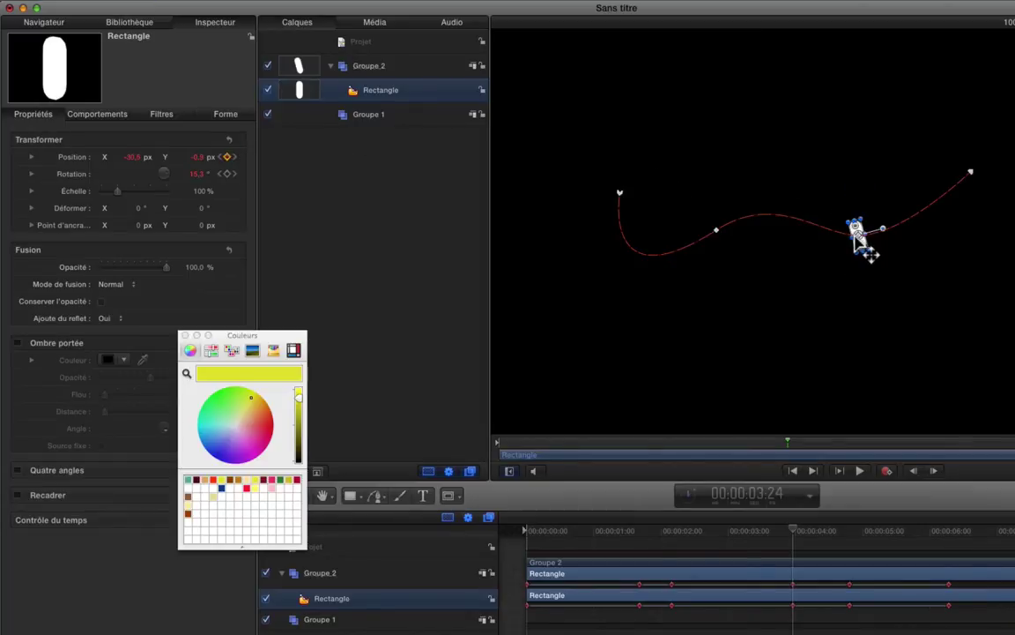
Deactivate the motion path point at 00:00:03:24 and play the animation past it
{"action": "right_click", "coordinate": [855, 234]}
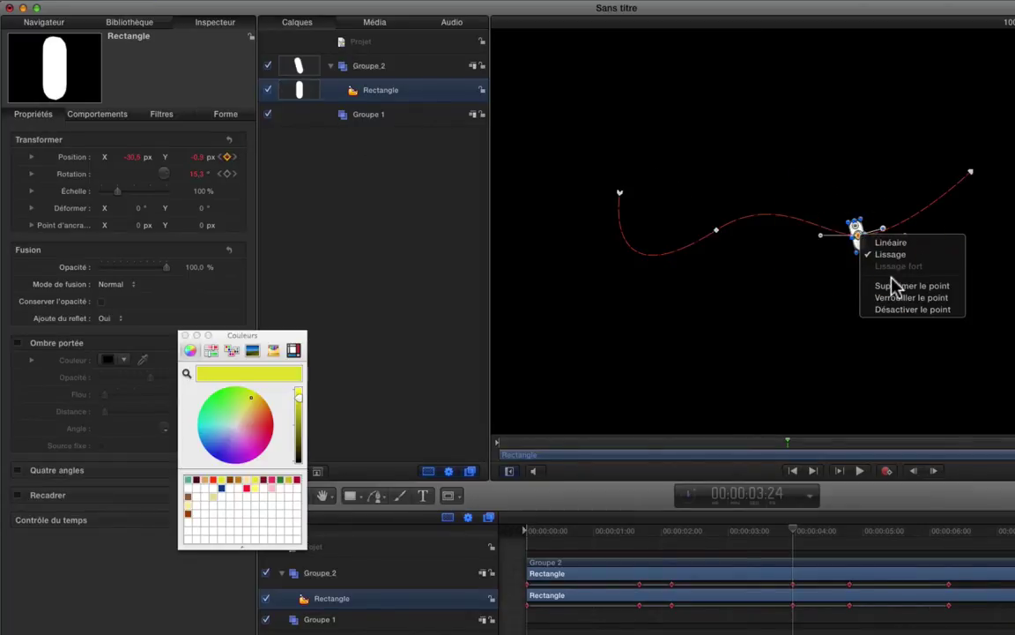
{"action": "left_click", "coordinate": [894, 311]}
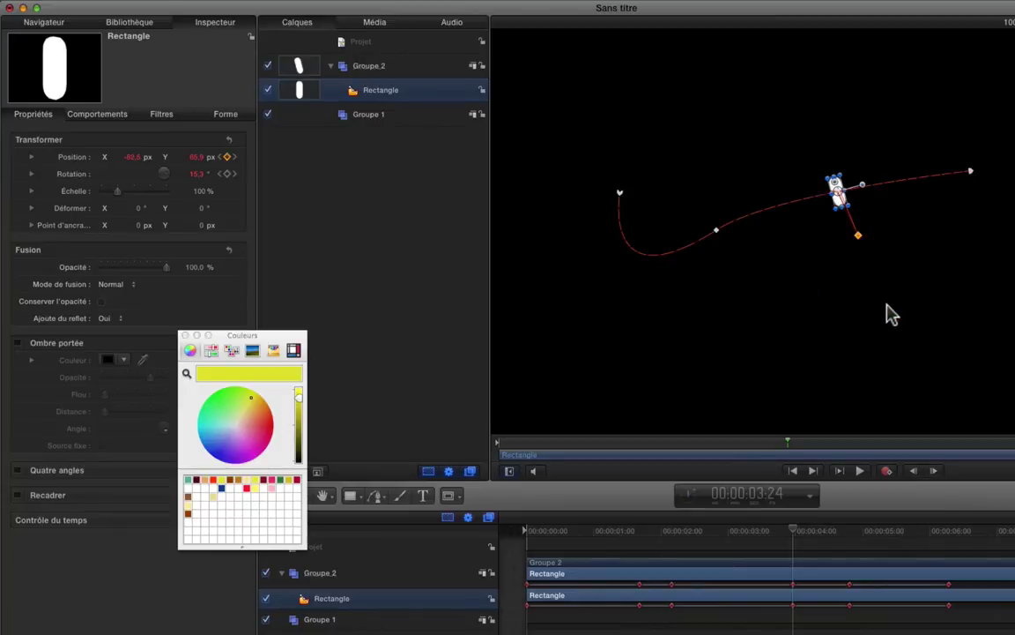
{"action": "left_click", "coordinate": [759, 532]}
{"action": "key", "text": "space"}
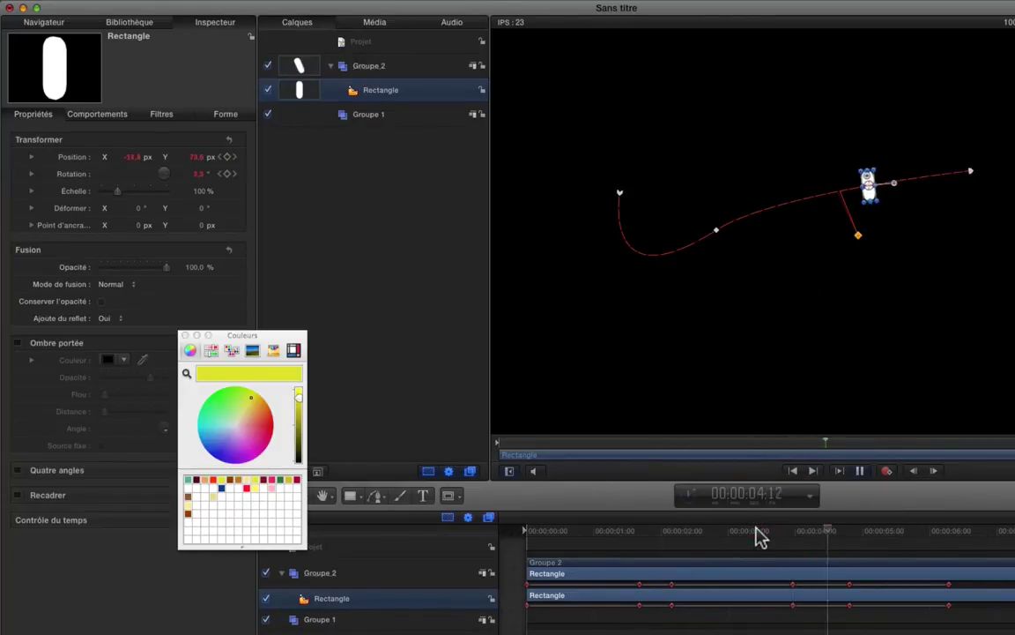
{"action": "key", "text": "space"}
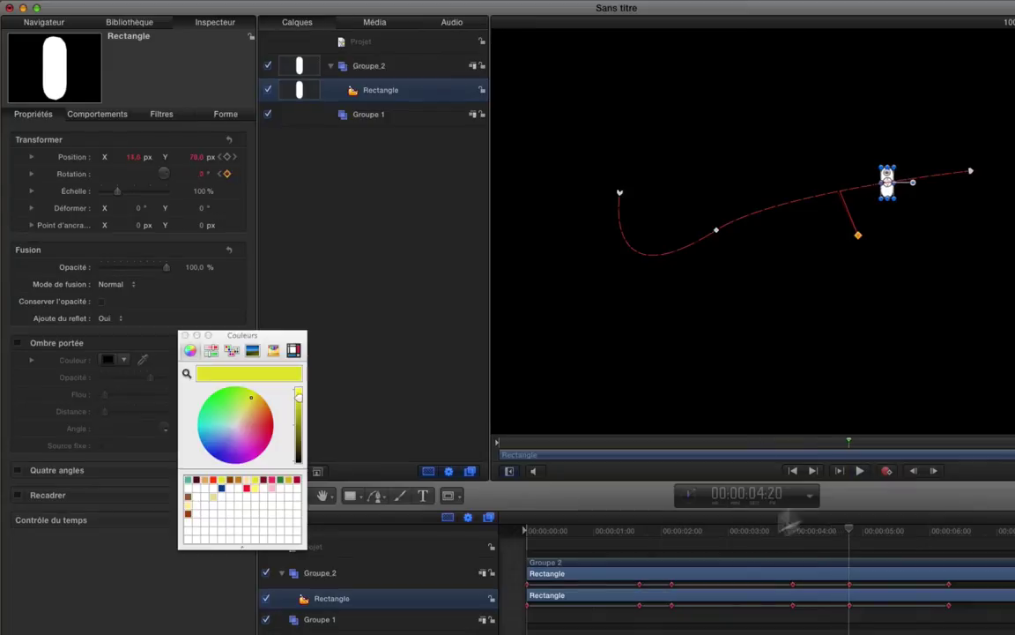
Reactivate the deactivated path point and play the animation from 00:00:03:07
{"action": "right_click", "coordinate": [857, 236]}
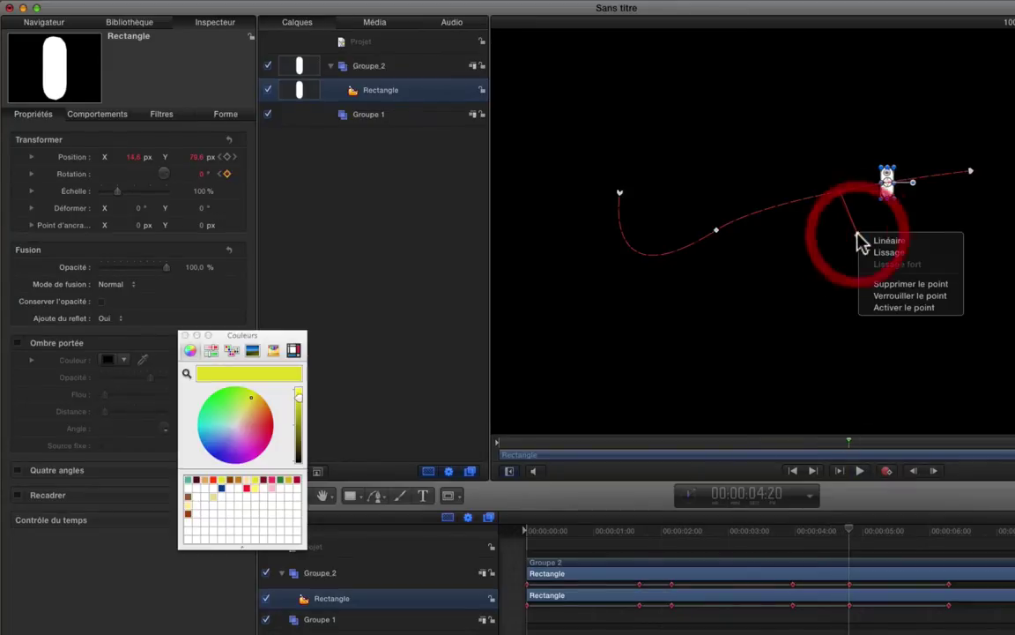
{"action": "left_click", "coordinate": [892, 308]}
{"action": "left_click", "coordinate": [745, 533]}
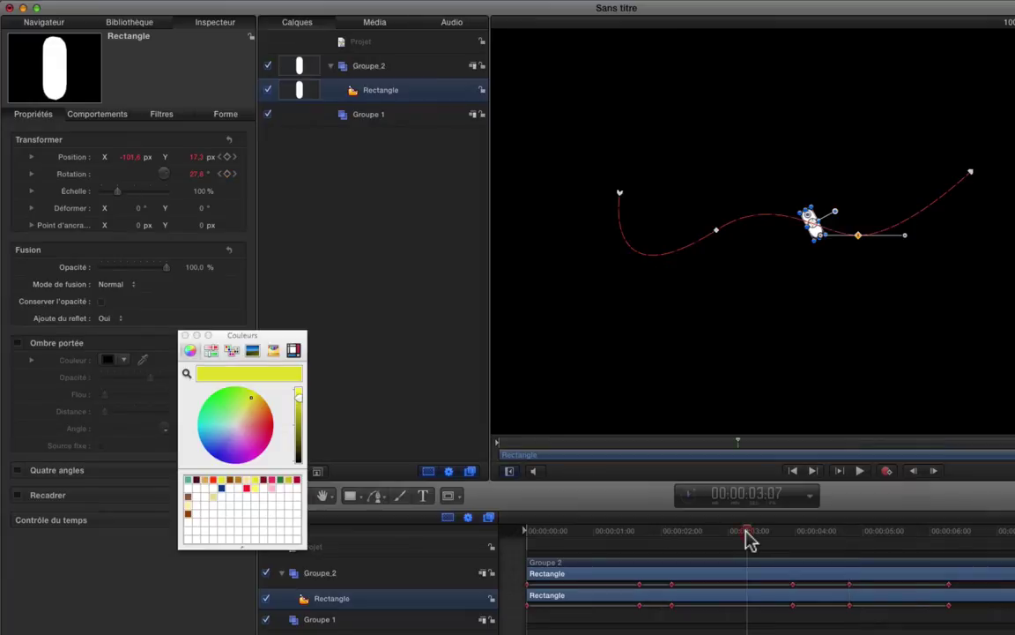
{"action": "key", "text": "space"}
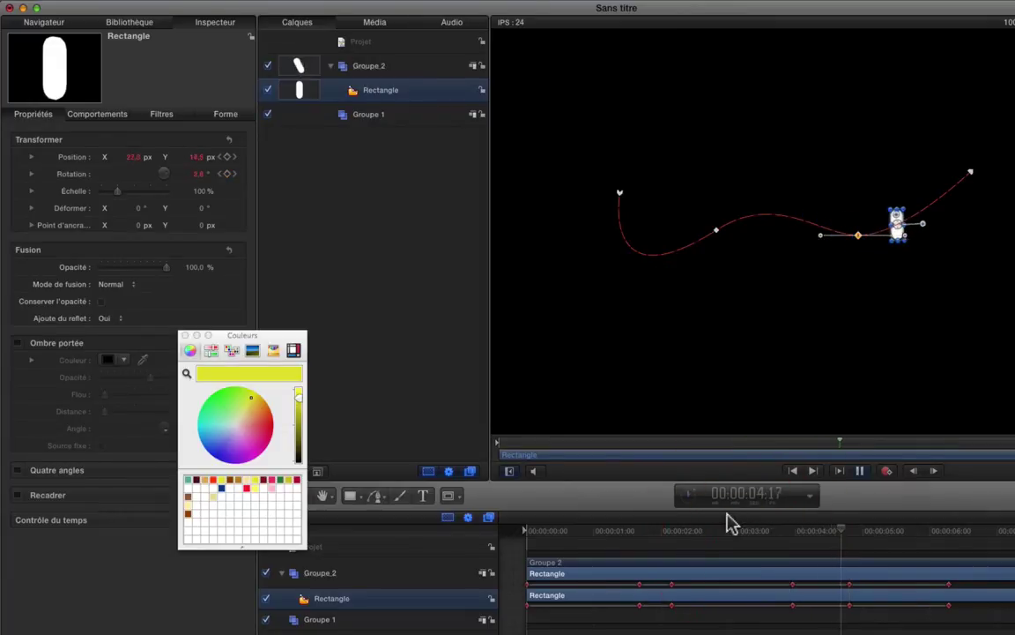
{"action": "key", "text": "space"}
Deactivate the second added path point again and shift the whole motion path slightly to the right
{"action": "right_click", "coordinate": [856, 236]}
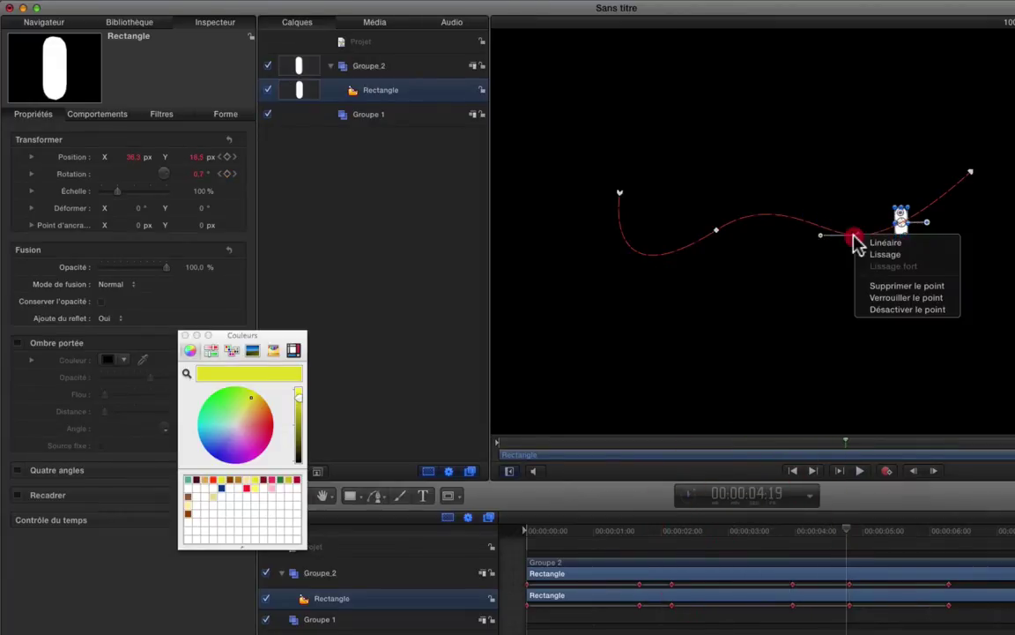
{"action": "left_click", "coordinate": [891, 309]}
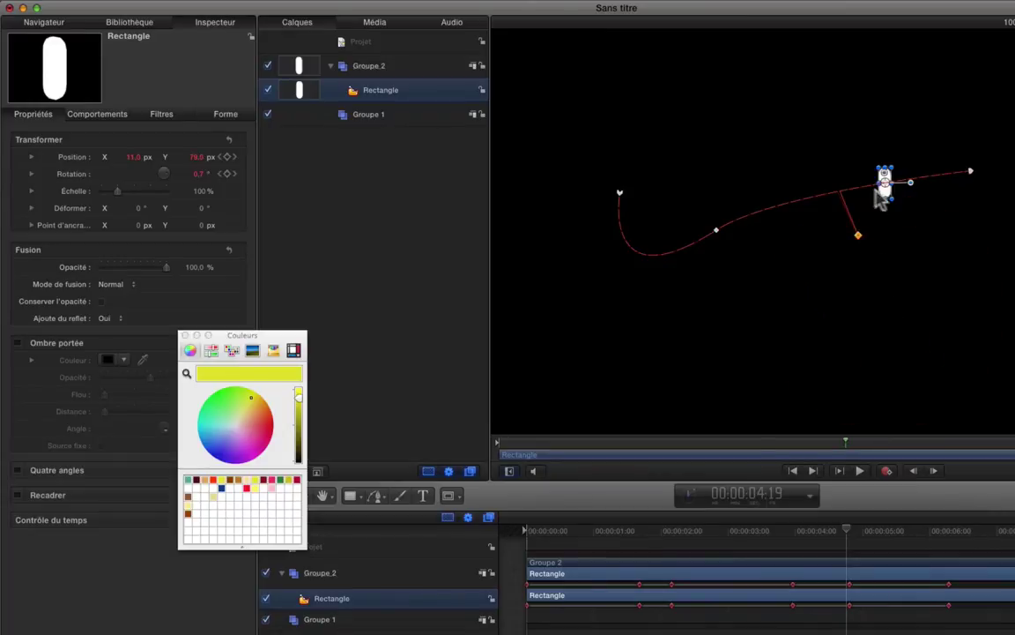
{"action": "left_click_drag", "start_coordinate": [859, 184], "coordinate": [869, 182]}
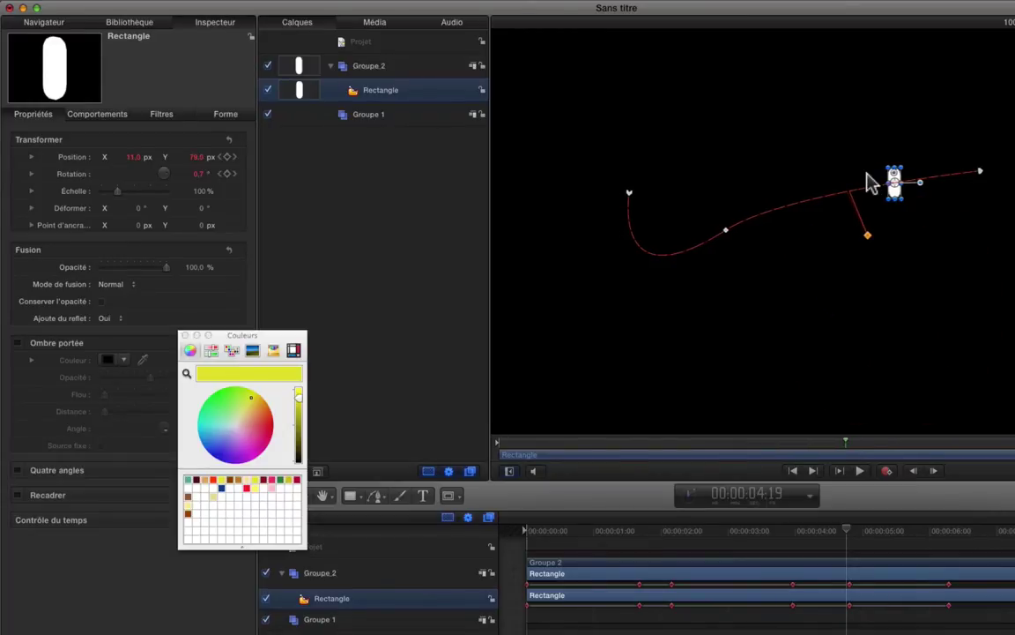
Lock the middle point of the motion path and try to move it
{"action": "right_click", "coordinate": [725, 231]}
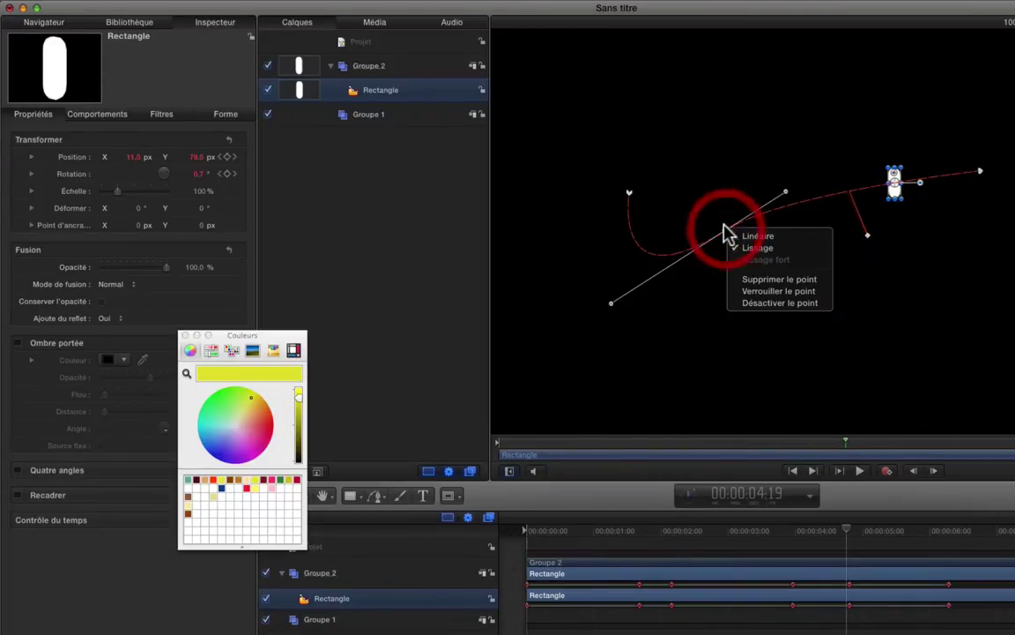
{"action": "left_click", "coordinate": [765, 292]}
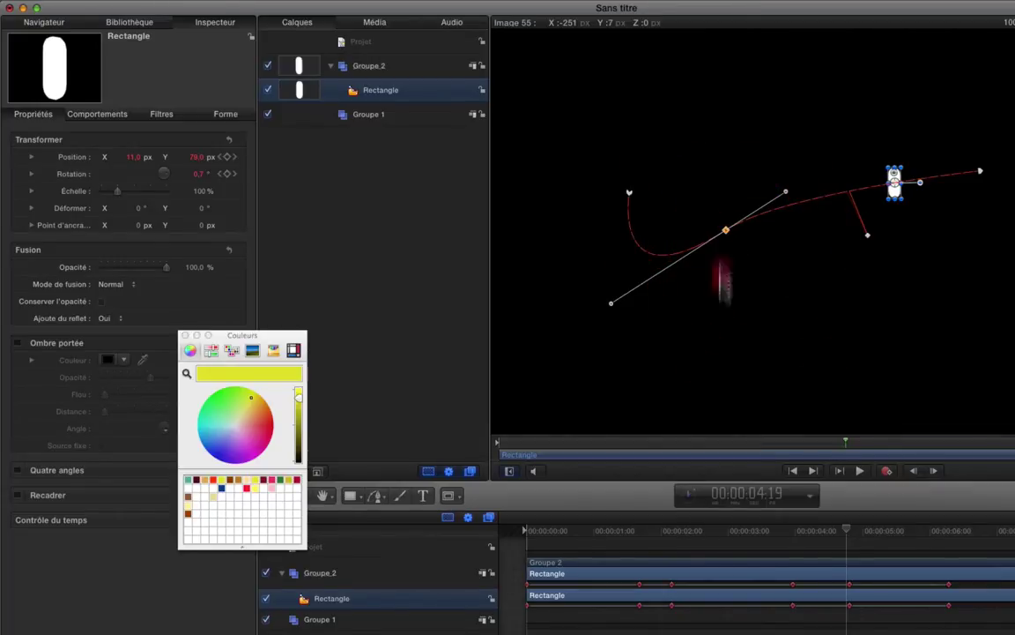
{"action": "left_click", "coordinate": [727, 231]}
Move the path's start point up to about X -392, Y 89, and lower the deactivated point and the end point
{"action": "left_click", "coordinate": [636, 176]}
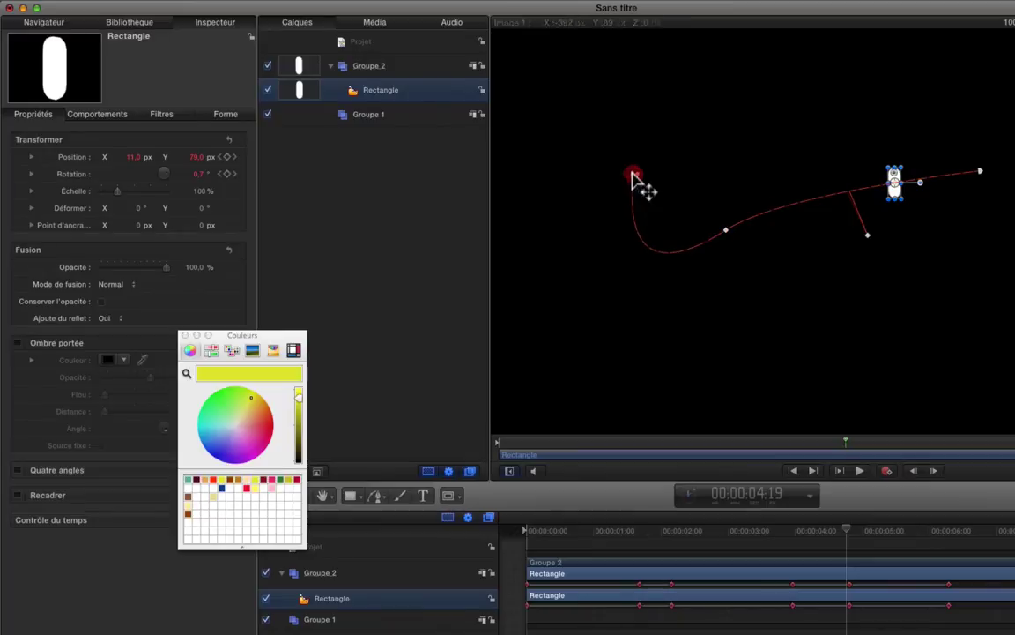
{"action": "left_click", "coordinate": [865, 267]}
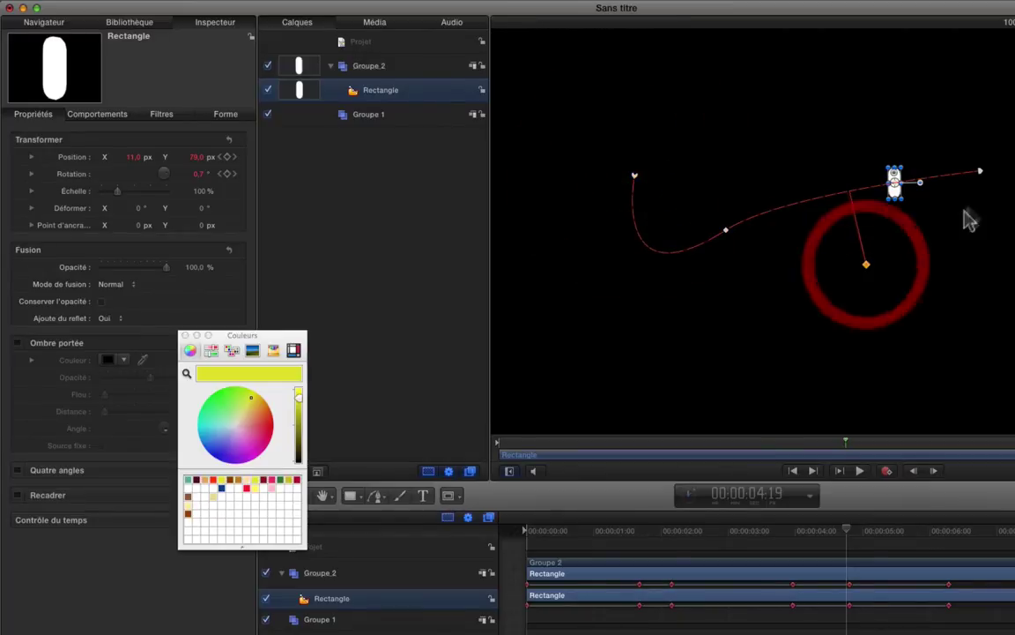
{"action": "left_click_drag", "start_coordinate": [981, 171], "coordinate": [987, 198]}
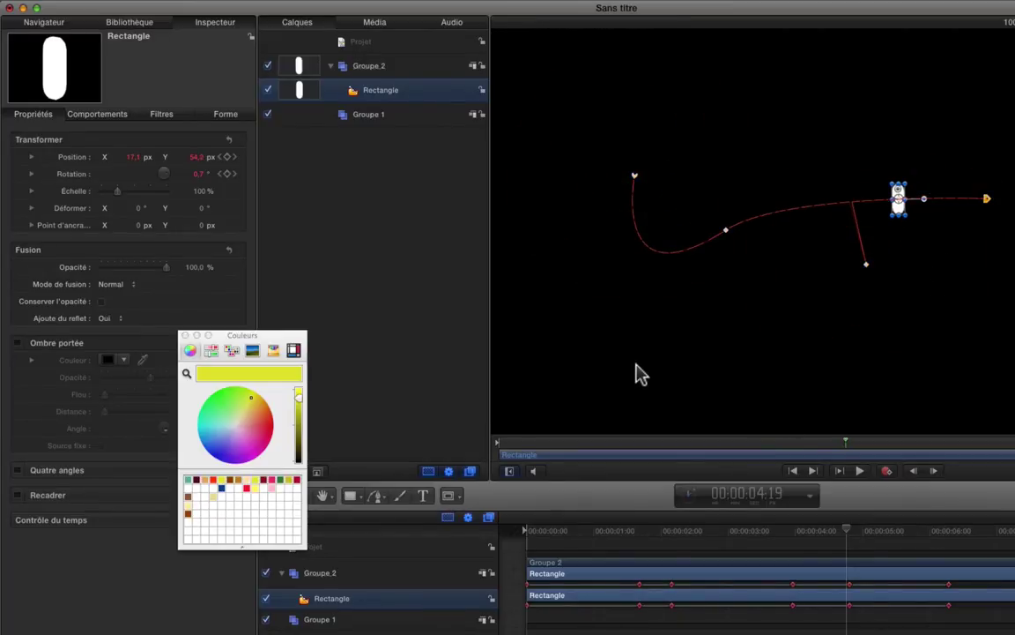
Disable the animation of the Position parameter, check the Rotation keyframes on the timeline, and restore the Position animation
{"action": "left_click", "coordinate": [244, 160]}
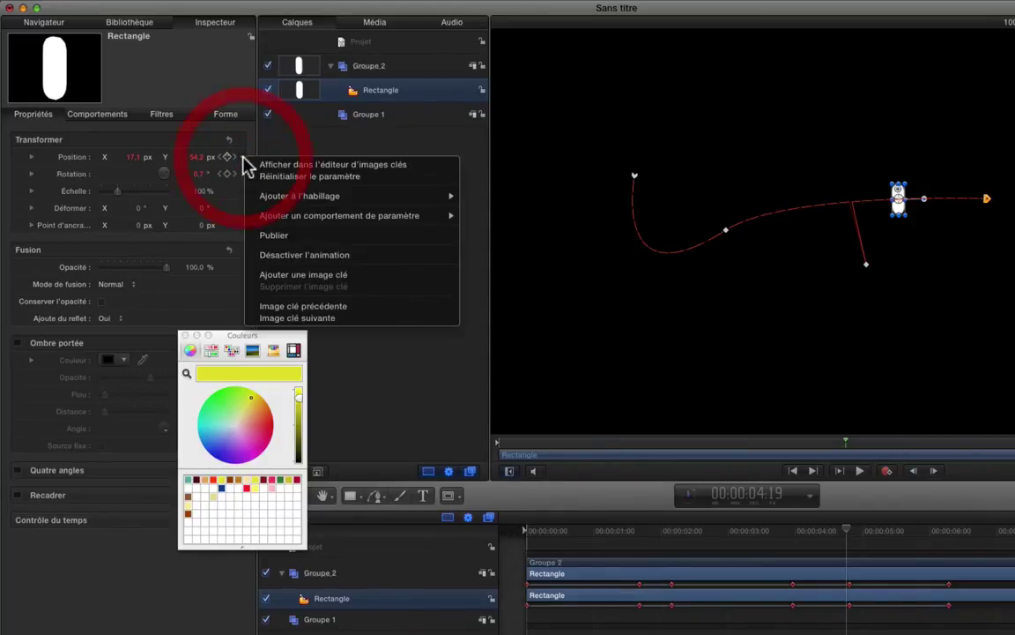
{"action": "mouse_move", "coordinate": [291, 220]}
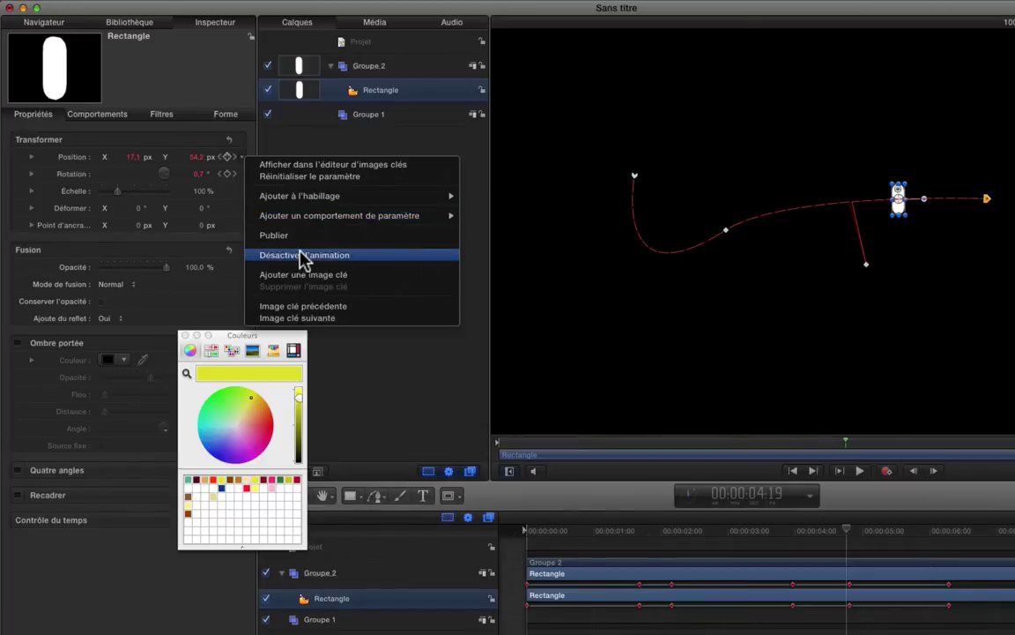
{"action": "left_click", "coordinate": [301, 256]}
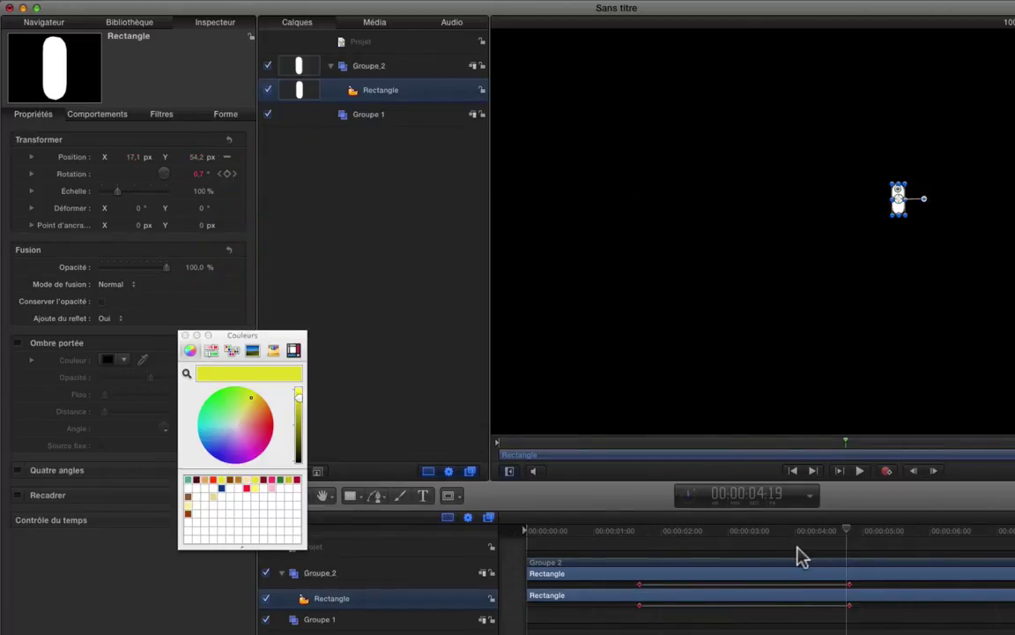
{"action": "mouse_move", "coordinate": [809, 534]}
{"action": "left_mouse_down"}
{"action": "mouse_move", "coordinate": [481, 568]}
{"action": "mouse_move", "coordinate": [612, 564]}
{"action": "left_mouse_up"}
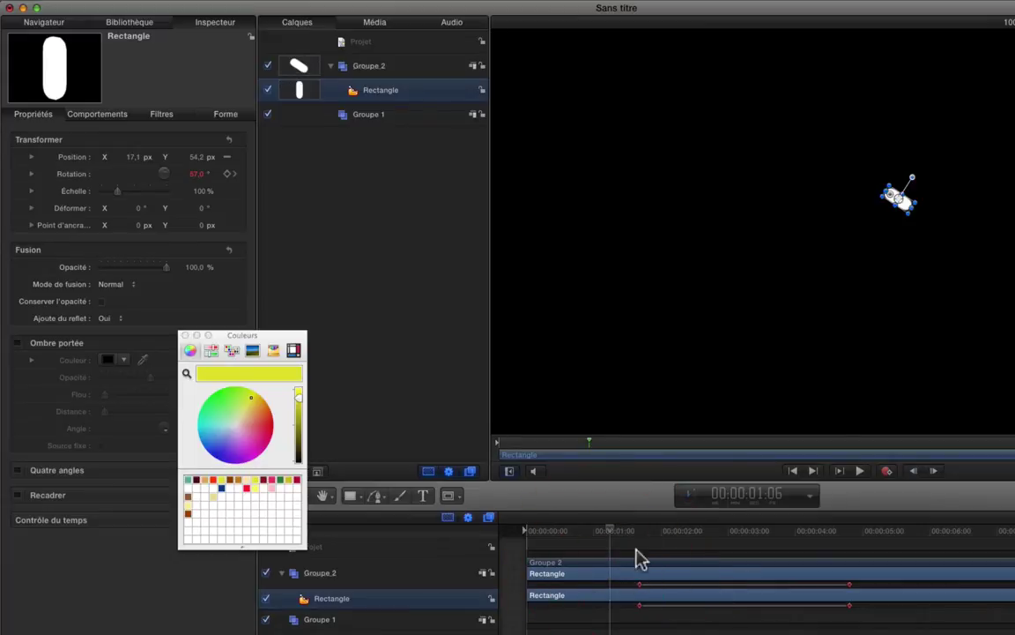
{"action": "right_click", "coordinate": [641, 586]}
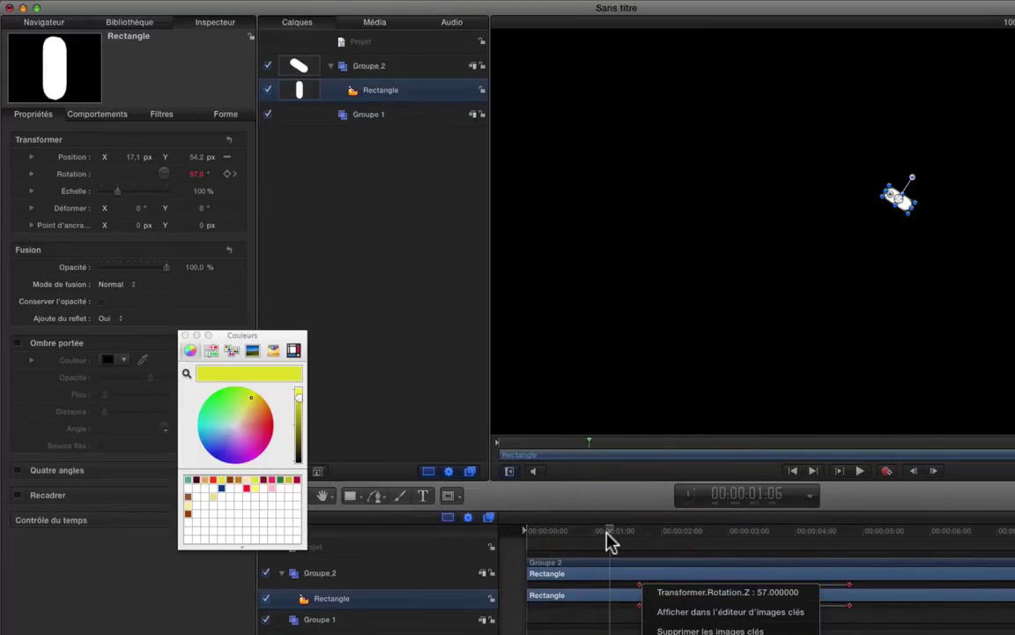
{"action": "left_click", "coordinate": [227, 159]}
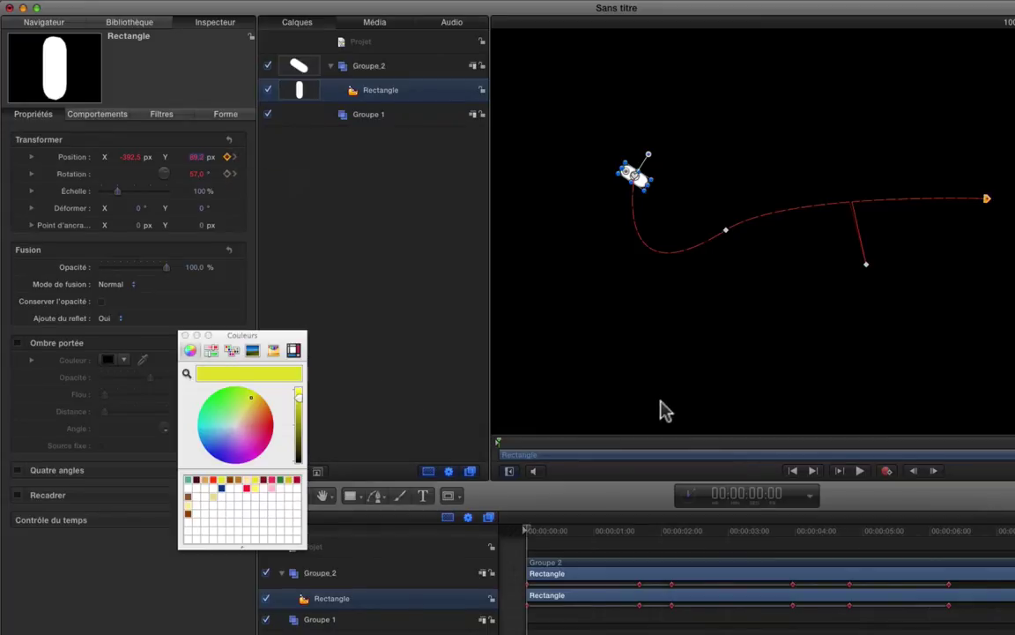
Scrub the timeline back to the Position keyframe at 00:00:02:04
{"action": "left_click", "coordinate": [734, 531]}
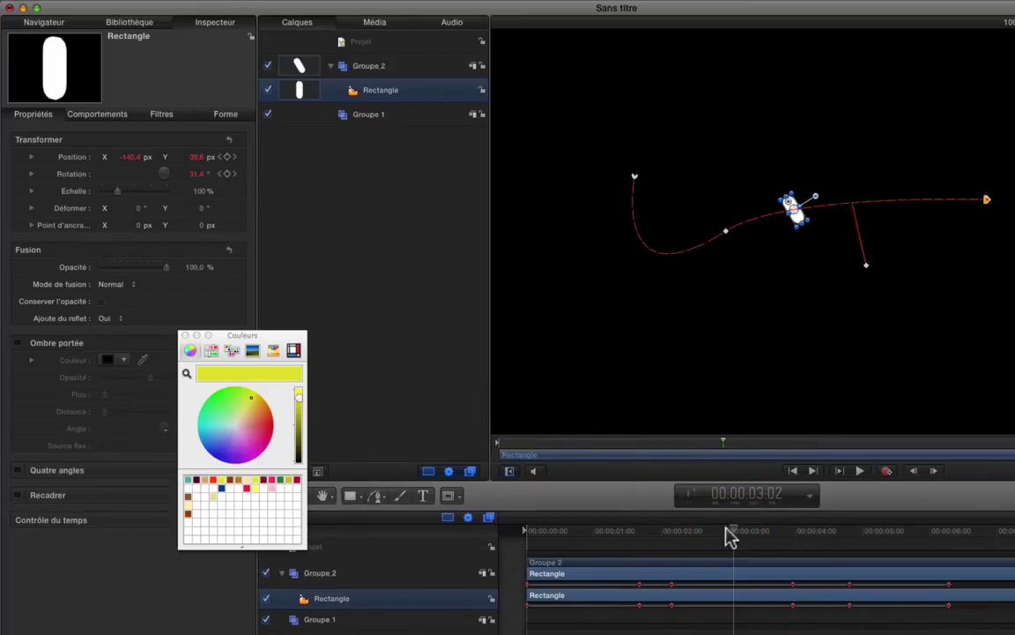
{"action": "left_click_drag", "start_coordinate": [734, 534], "coordinate": [672, 542]}
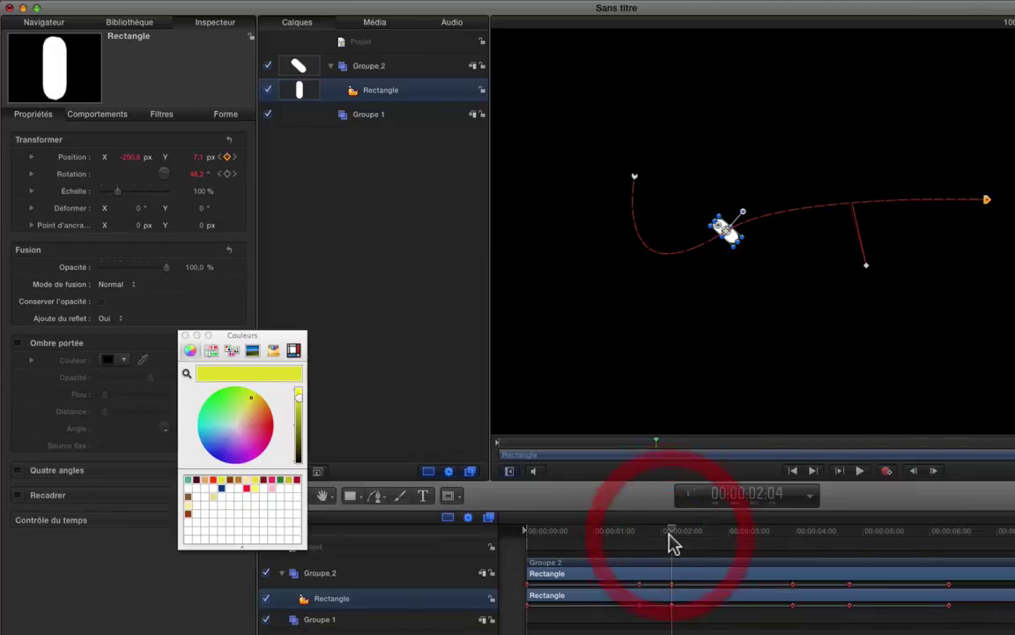
Go to the last Position keyframe at 00:00:06:07 and reset all of the rectangle's Transform parameters
{"action": "key", "text": "Home"}
{"action": "left_click", "coordinate": [240, 157]}
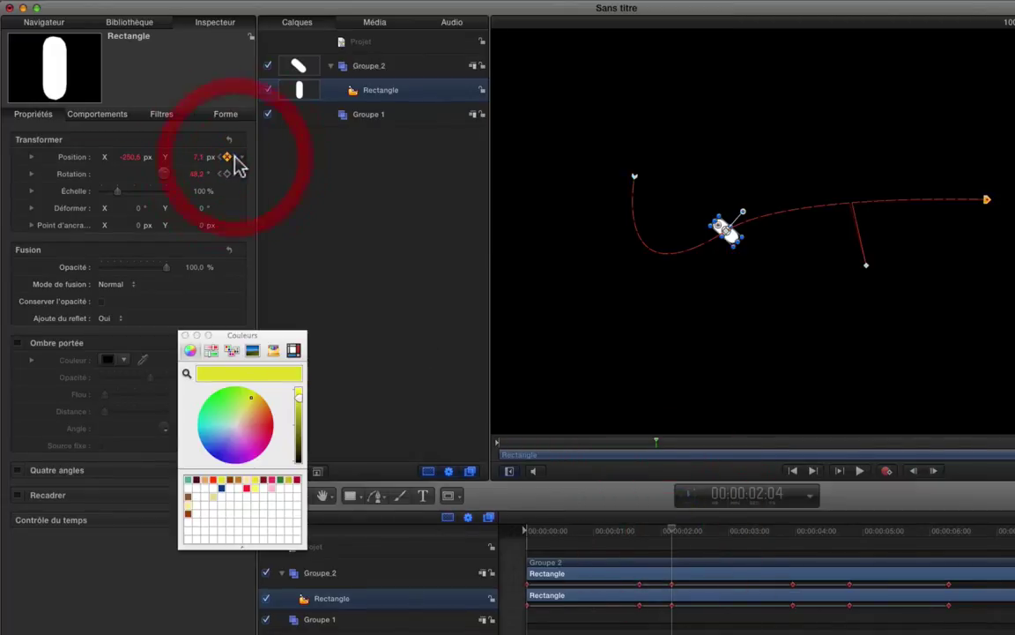
{"action": "left_click", "coordinate": [240, 157]}
{"action": "left_click", "coordinate": [240, 157]}
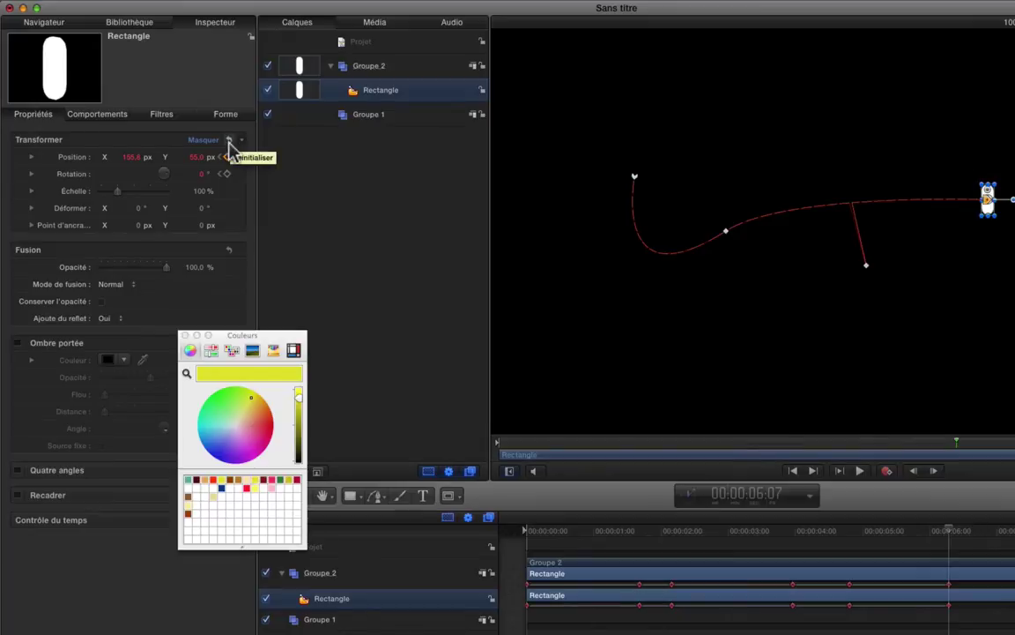
{"action": "left_click", "coordinate": [230, 142]}
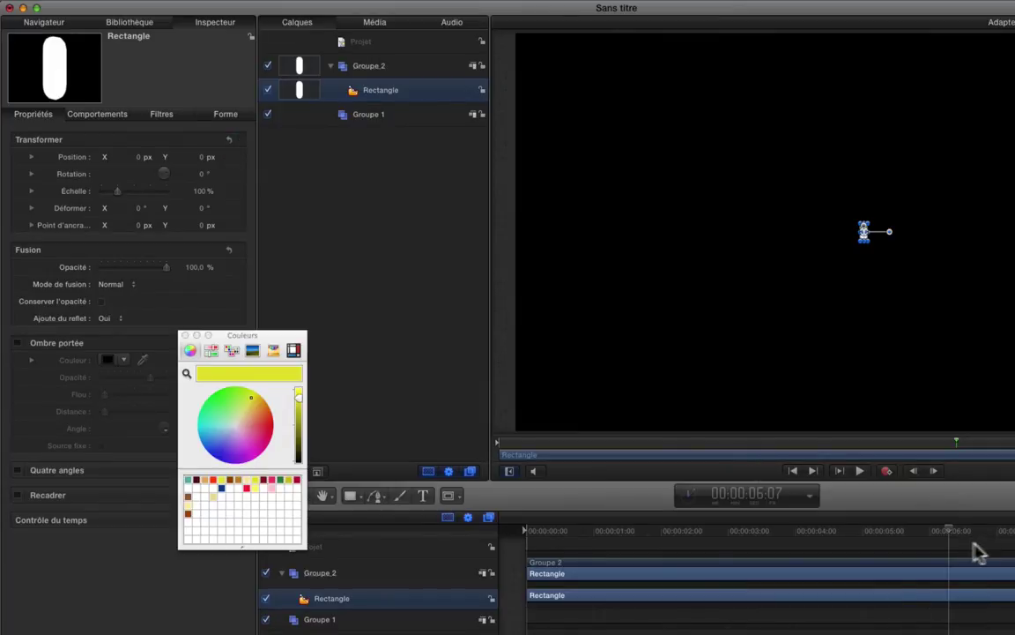
Enable keyframe recording at 00:00:00:00, and at 00:00:05:02 enlarge and rotate the rectangle and move it toward the canvas's lower right
{"action": "left_click_drag", "start_coordinate": [949, 535], "coordinate": [526, 548]}
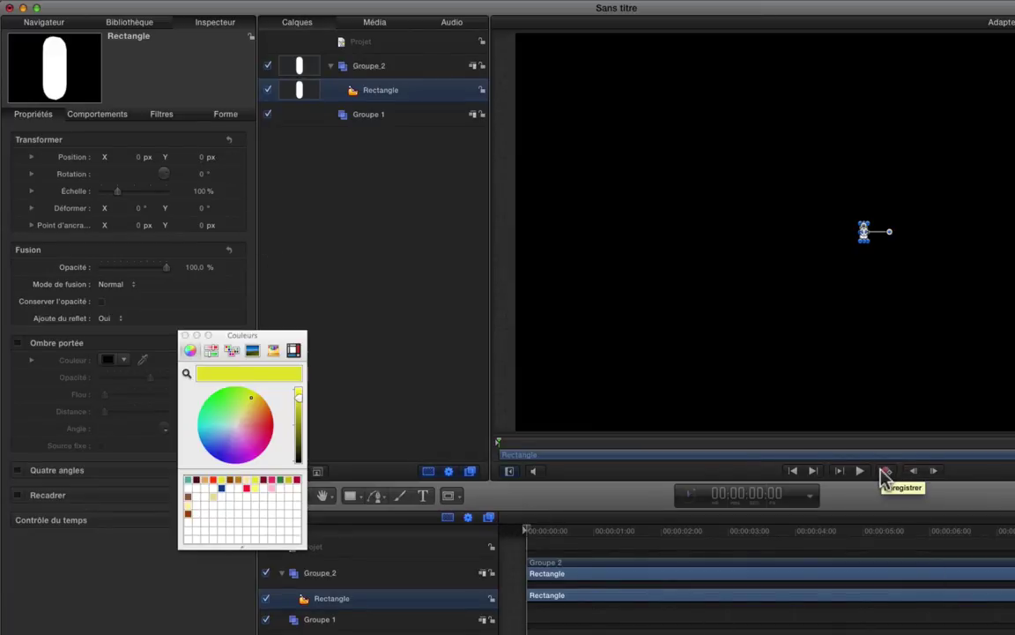
{"action": "left_click", "coordinate": [886, 472]}
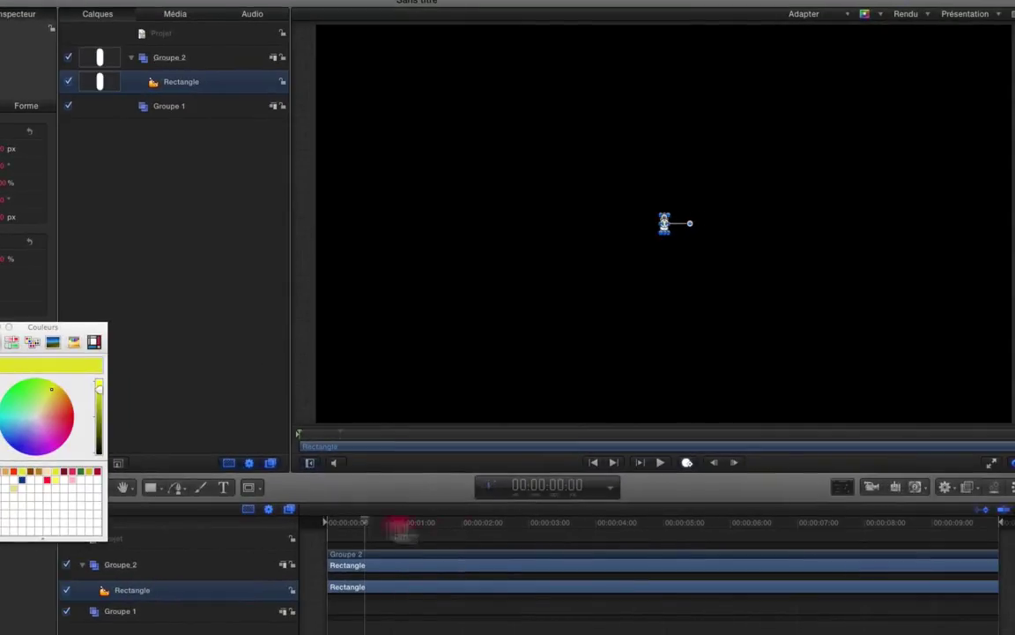
{"action": "left_click_drag", "start_coordinate": [399, 529], "coordinate": [670, 534]}
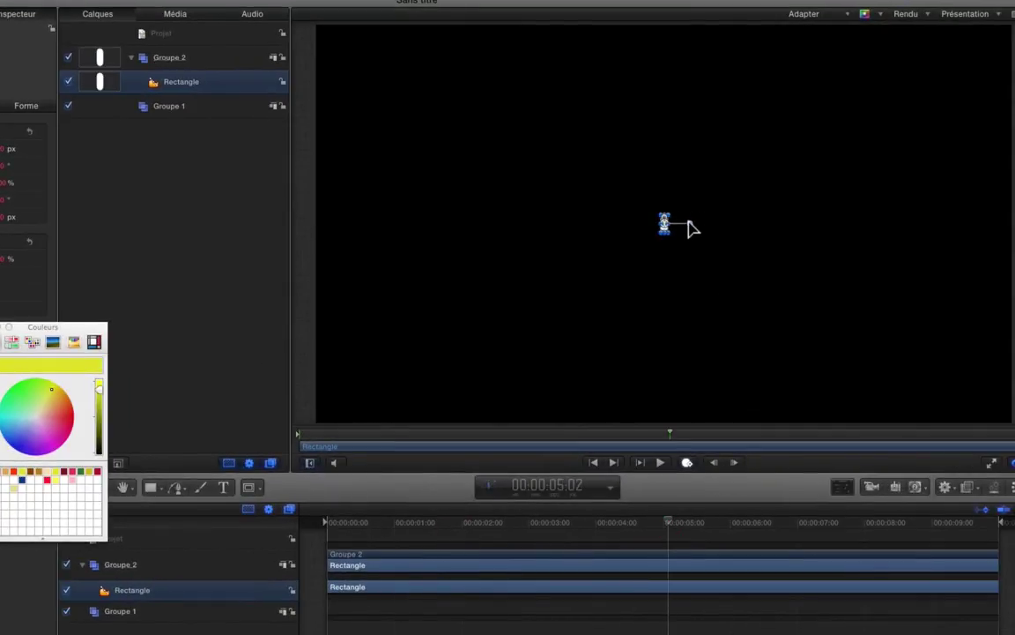
{"action": "key", "text": "a"}
{"action": "left_click_drag", "start_coordinate": [691, 228], "coordinate": [861, 241]}
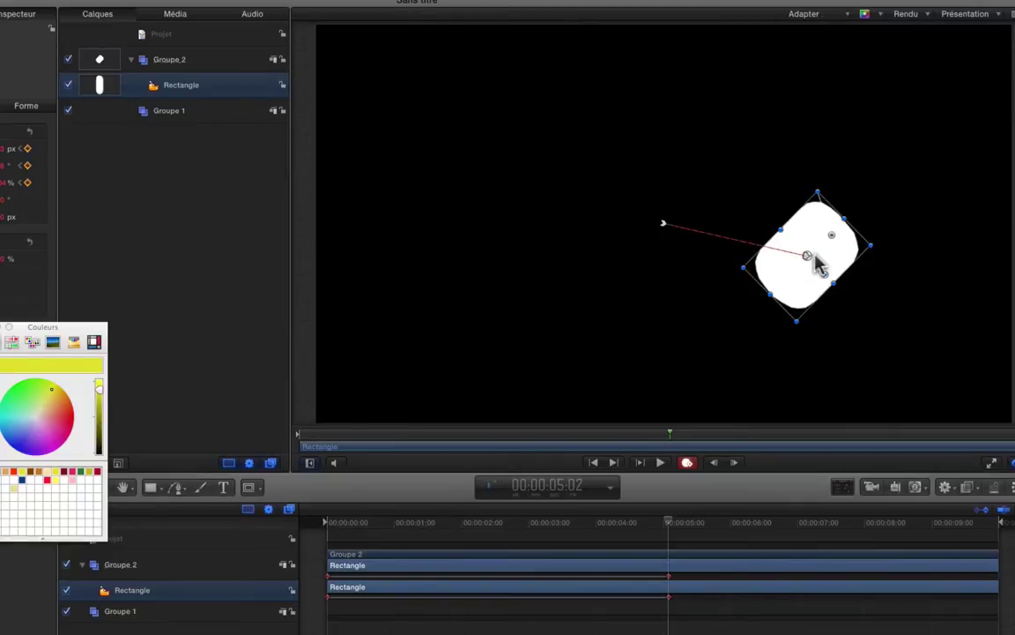
{"action": "left_click", "coordinate": [807, 262]}
{"action": "left_click_drag", "start_coordinate": [807, 262], "coordinate": [843, 296]}
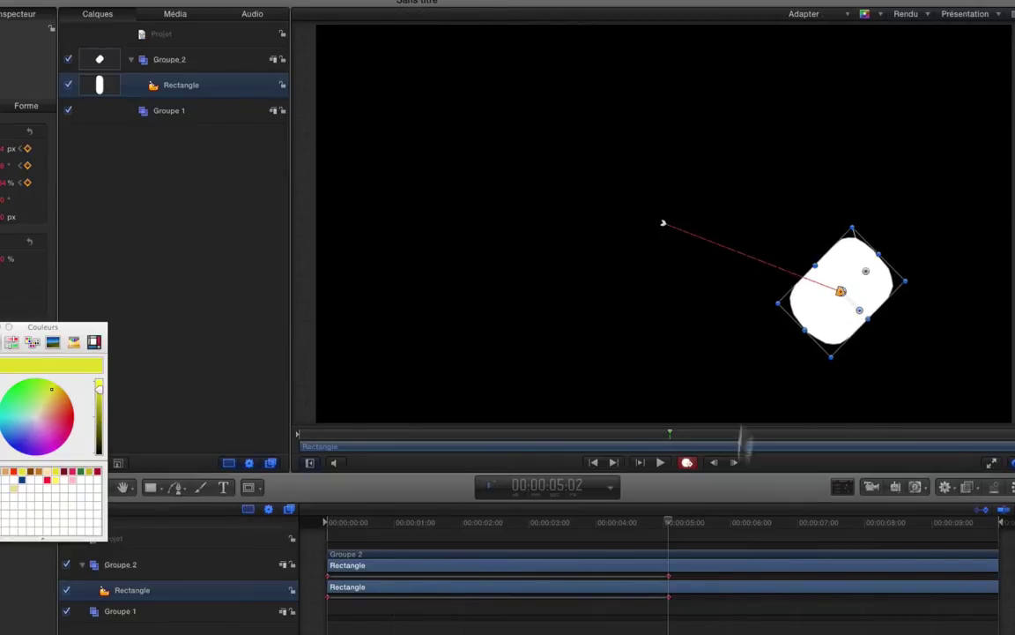
At 00:00:07:10, move the rectangle across to the left part of the canvas and reshape it into a long, thin bar
{"action": "left_click_drag", "start_coordinate": [670, 529], "coordinate": [825, 524]}
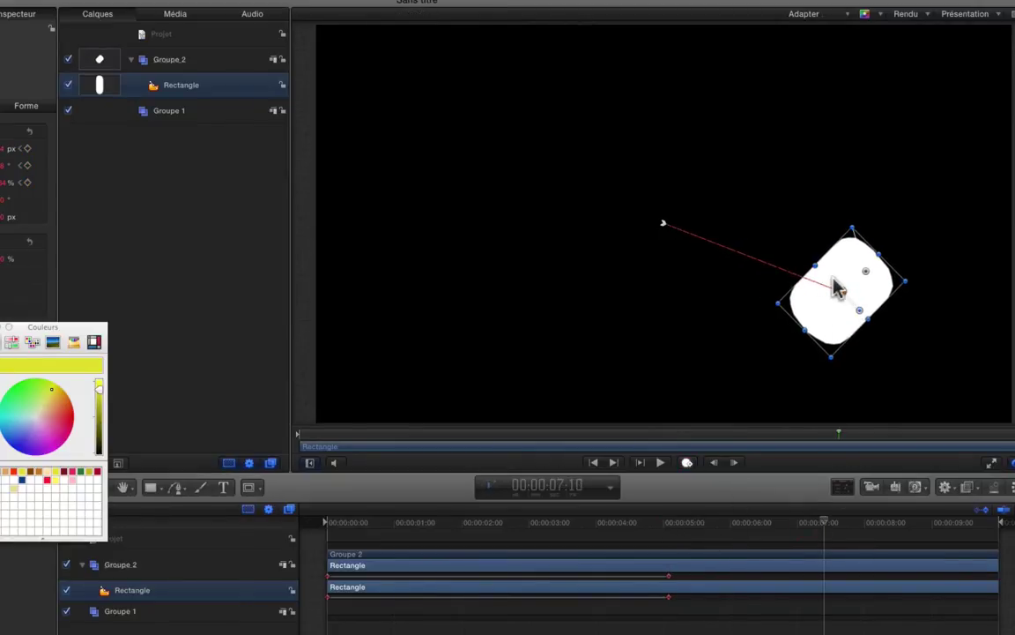
{"action": "left_click_drag", "start_coordinate": [838, 287], "coordinate": [783, 291]}
{"action": "left_click_drag", "start_coordinate": [480, 289], "coordinate": [452, 271]}
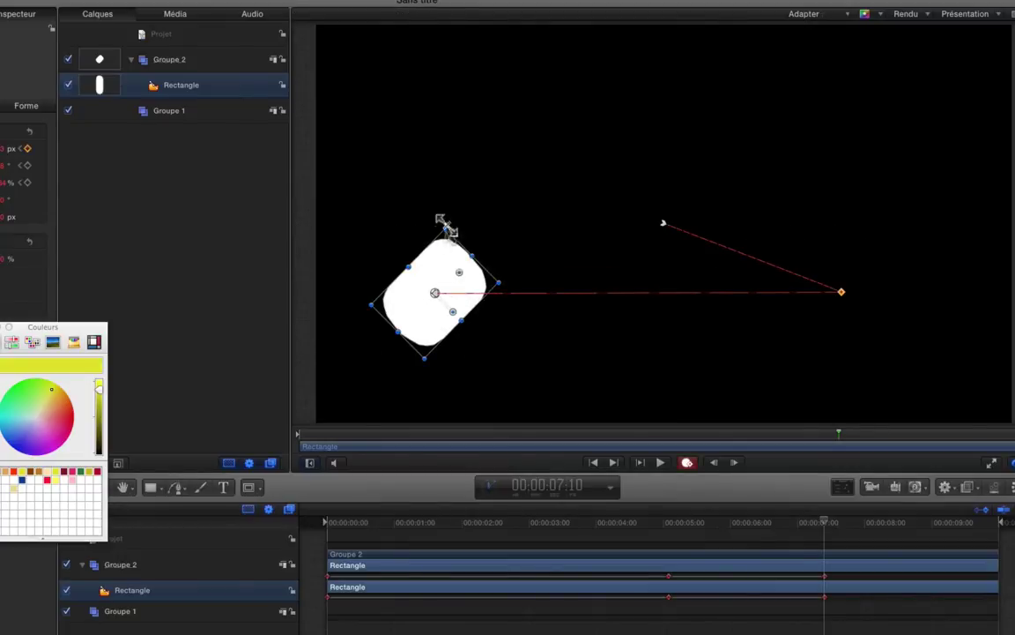
{"action": "left_click_drag", "start_coordinate": [446, 227], "coordinate": [471, 177]}
{"action": "left_click", "coordinate": [540, 244]}
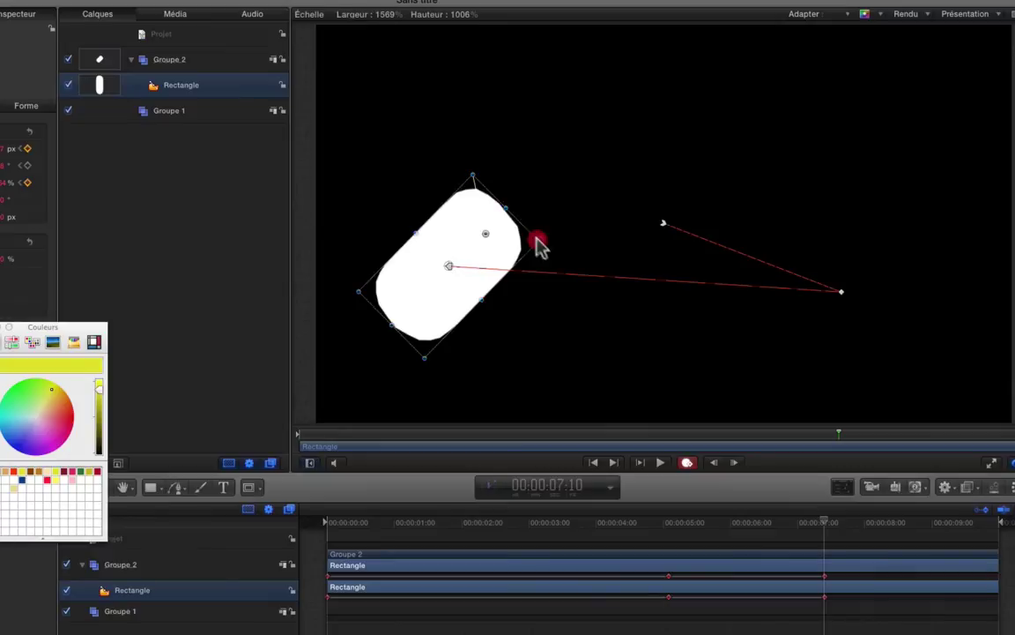
{"action": "left_click_drag", "start_coordinate": [540, 244], "coordinate": [464, 226]}
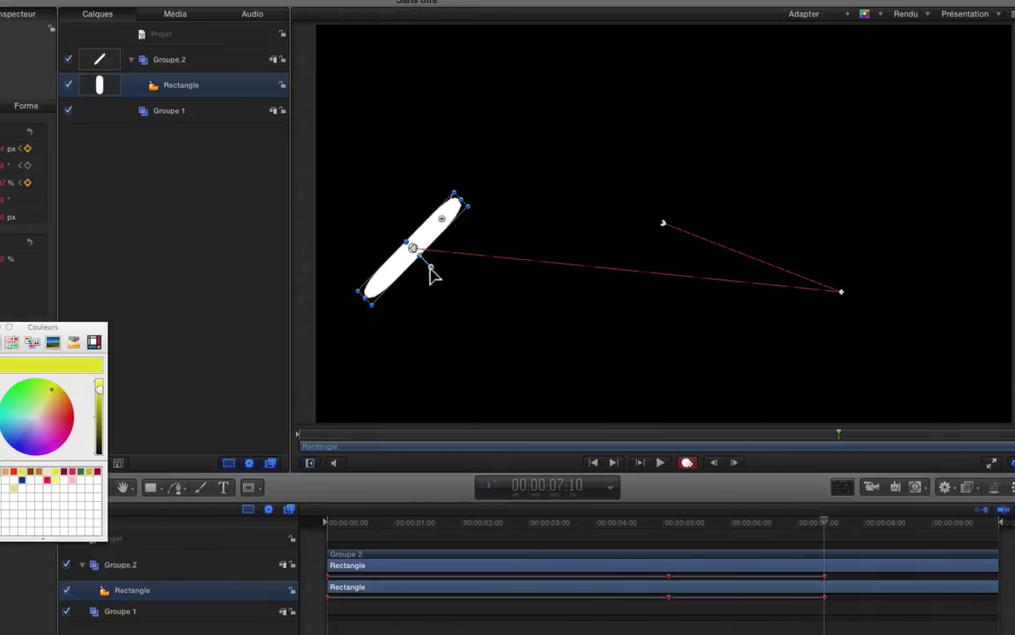
Rotate the bar to about -140.5° and lower its opacity to nearly zero at 00:00:07:10
{"action": "left_click_drag", "start_coordinate": [431, 276], "coordinate": [379, 285]}
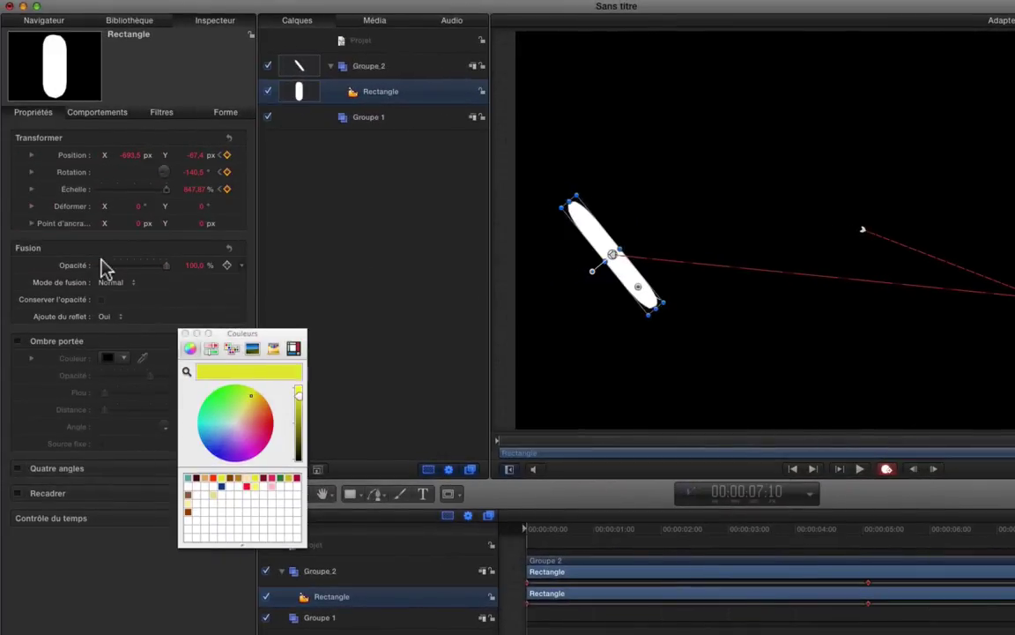
{"action": "left_click", "coordinate": [125, 263]}
{"action": "left_click_drag", "start_coordinate": [125, 264], "coordinate": [102, 268]}
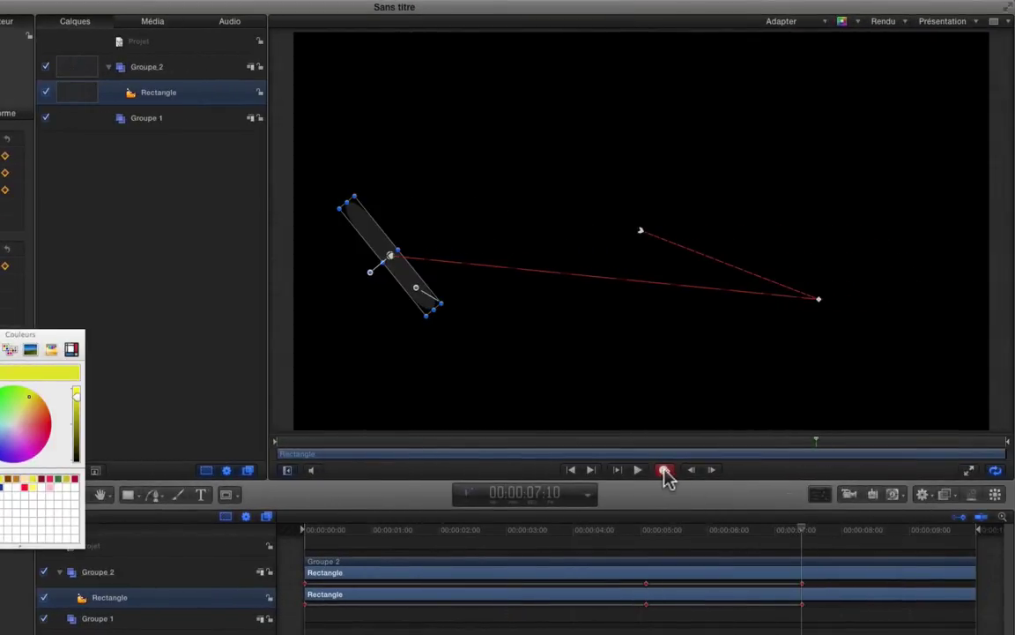
Play the recorded animation from the start, stop it, and place the playhead at 00:00:03:16
{"action": "left_click_drag", "start_coordinate": [803, 534], "coordinate": [299, 551]}
{"action": "key", "text": "space"}
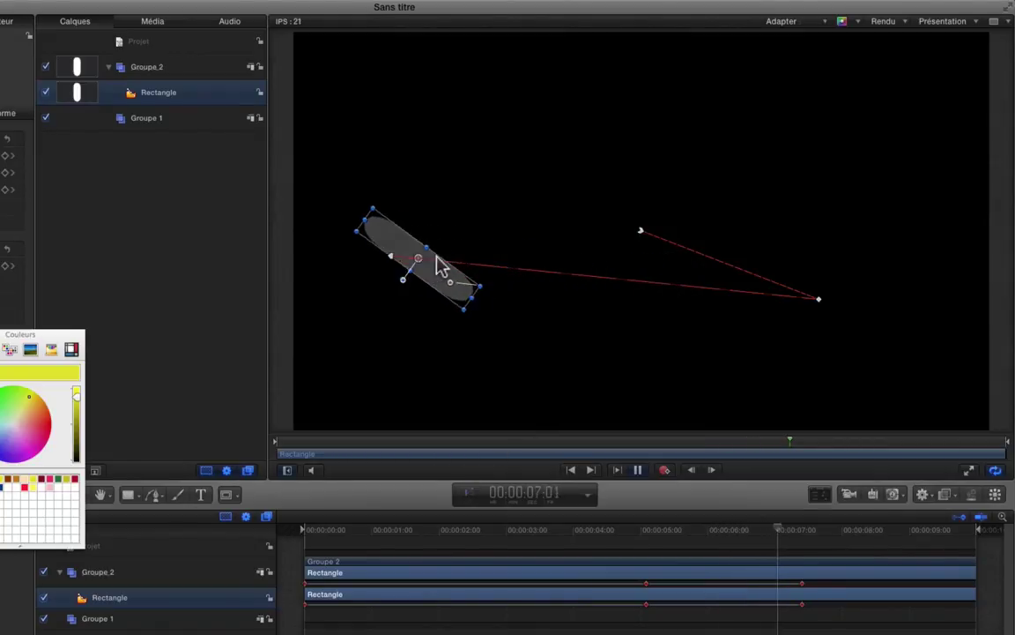
{"action": "key", "text": "space"}
{"action": "left_click", "coordinate": [552, 527]}
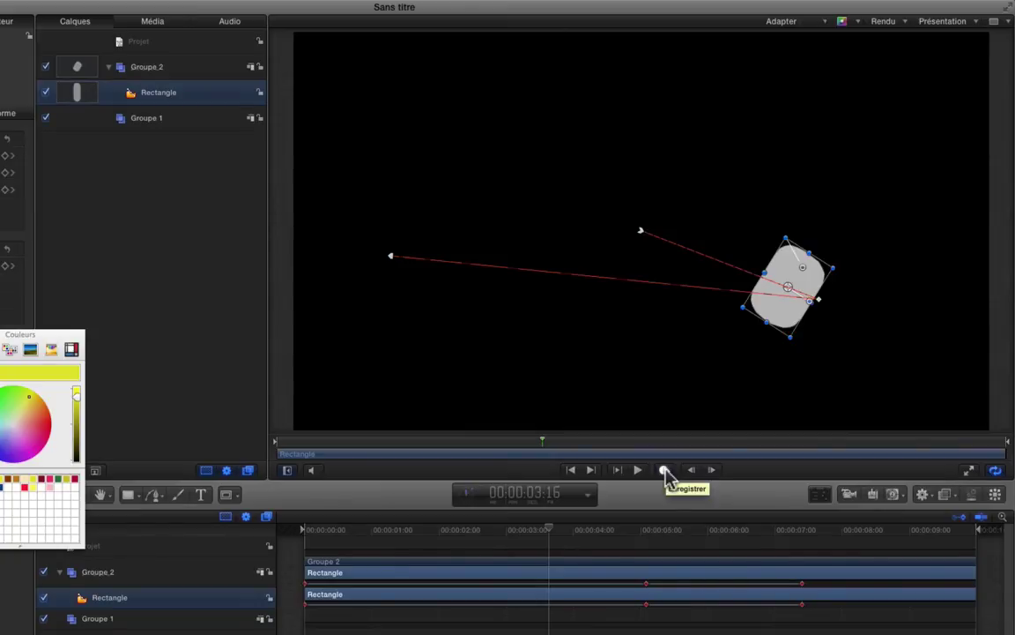
Record a test move of the rectangle to about X 332, Y -186 at 00:00:04:01 and undo it
{"action": "left_click", "coordinate": [665, 471]}
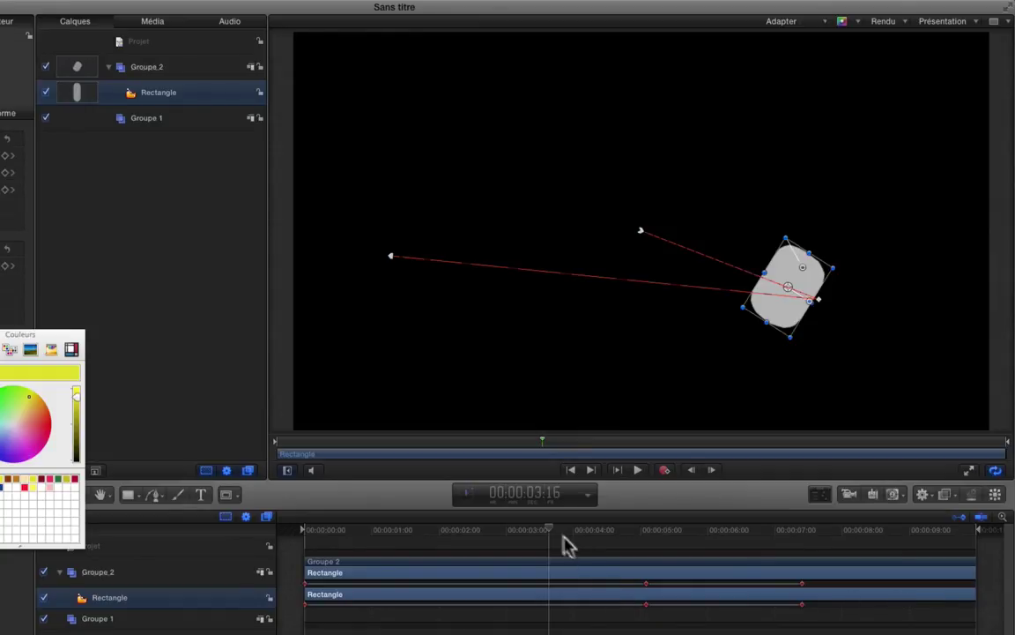
{"action": "left_click_drag", "start_coordinate": [549, 532], "coordinate": [579, 544]}
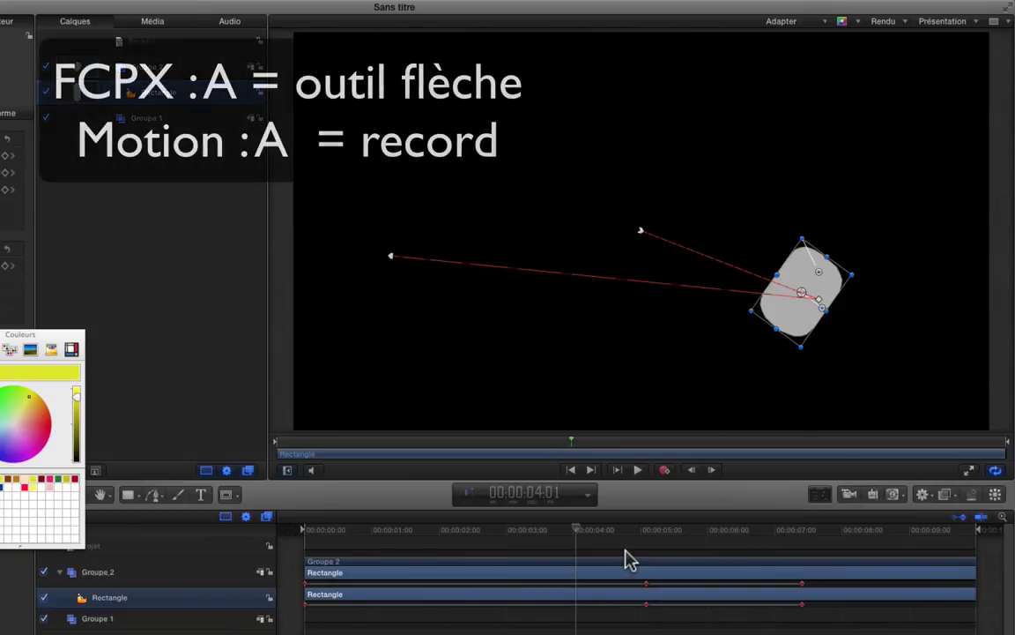
{"action": "key", "text": "a"}
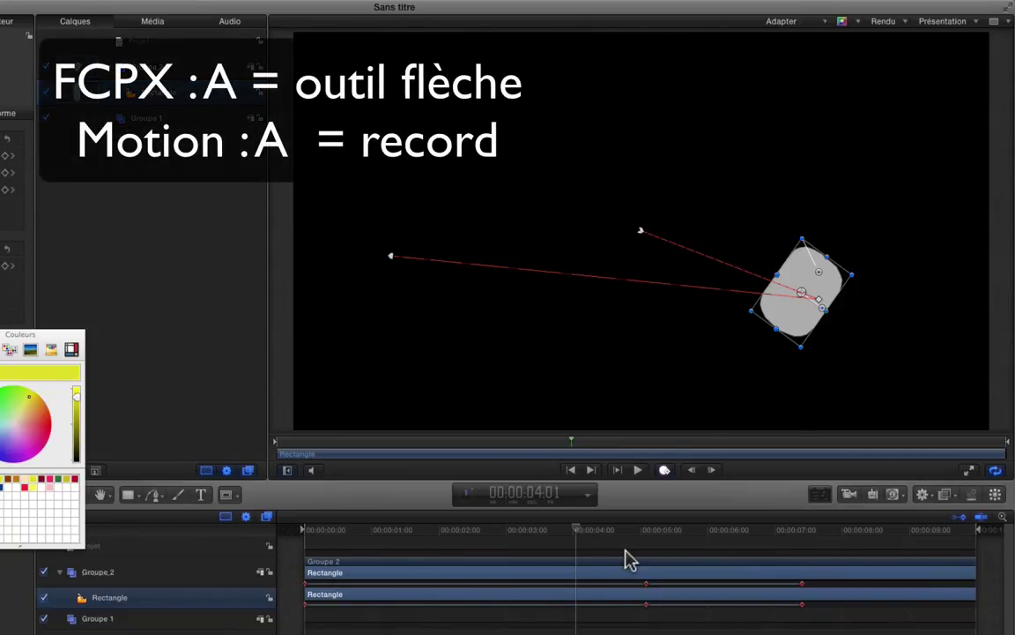
{"action": "left_click", "coordinate": [666, 473]}
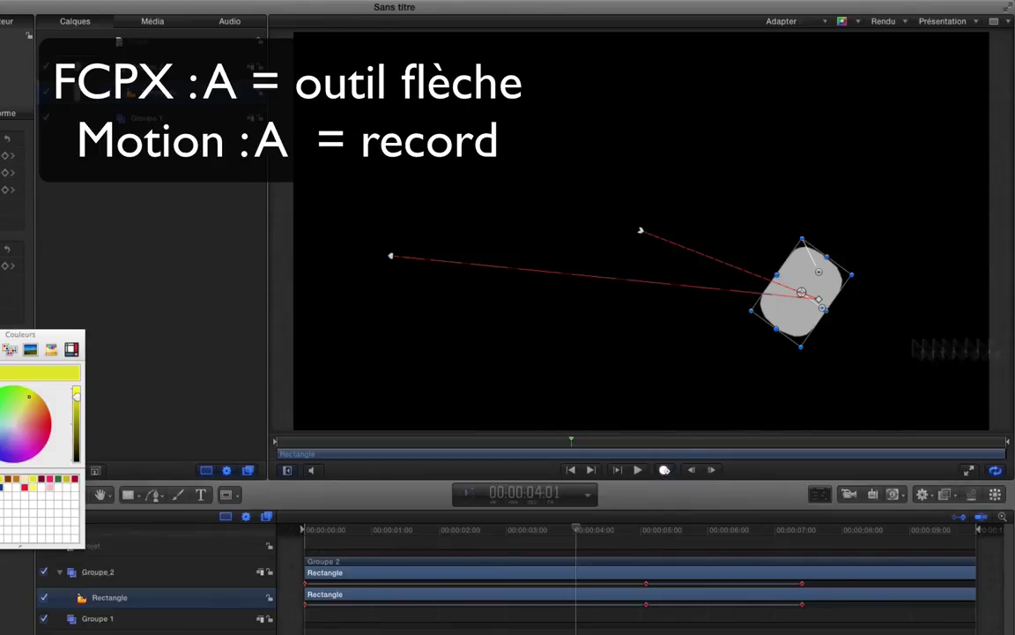
{"action": "left_click_drag", "start_coordinate": [802, 316], "coordinate": [762, 324]}
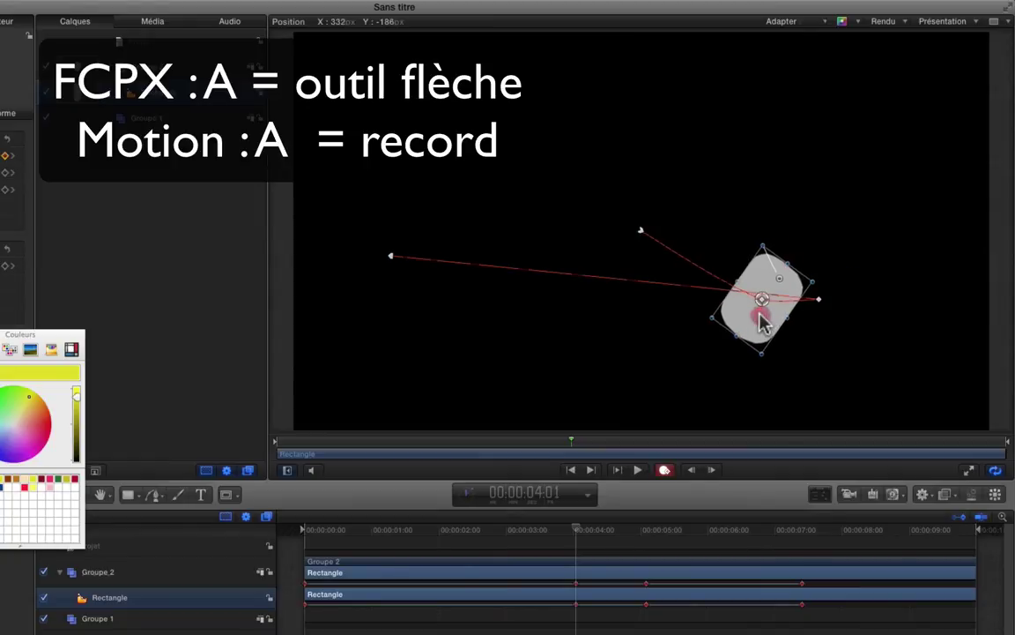
{"action": "left_click", "coordinate": [787, 265]}
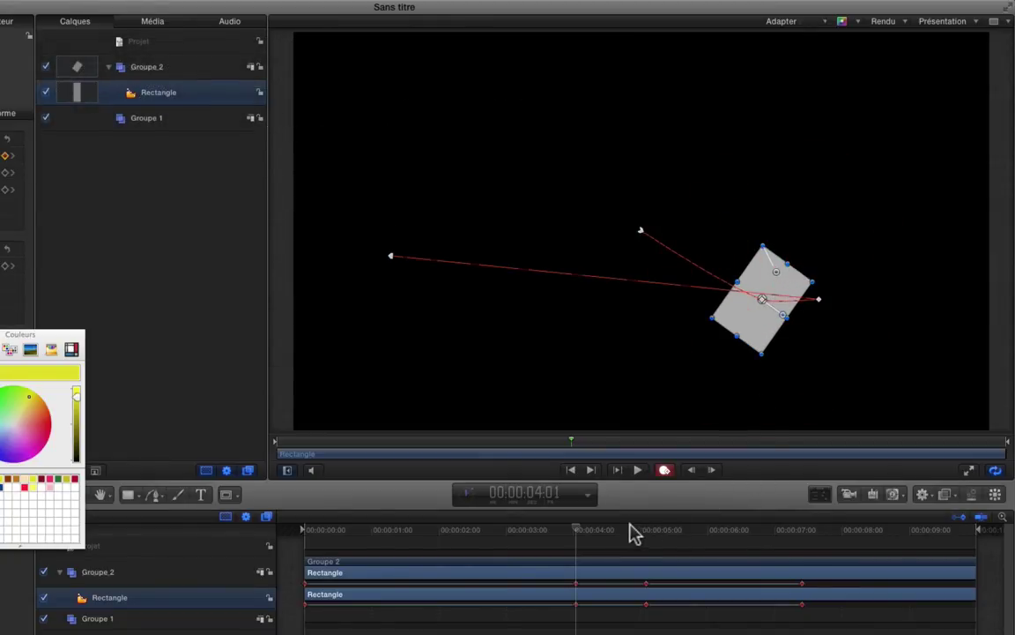
{"action": "key", "text": "super+z"}
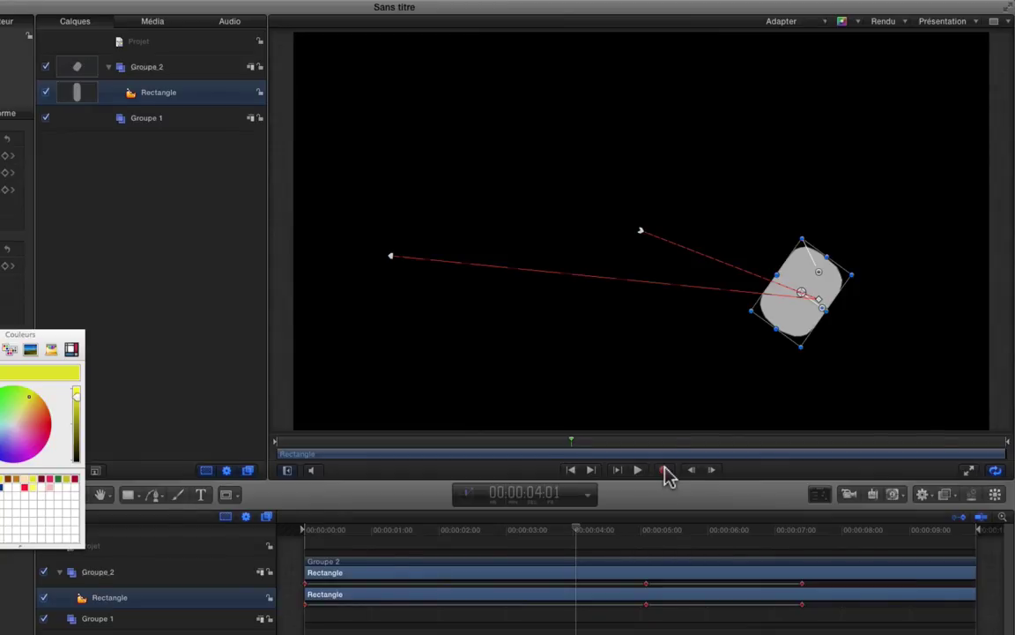
Delete the animated rectangle and Groupe 1, and draw a small upright rectangle in the canvas's upper left
{"action": "left_click", "coordinate": [168, 97]}
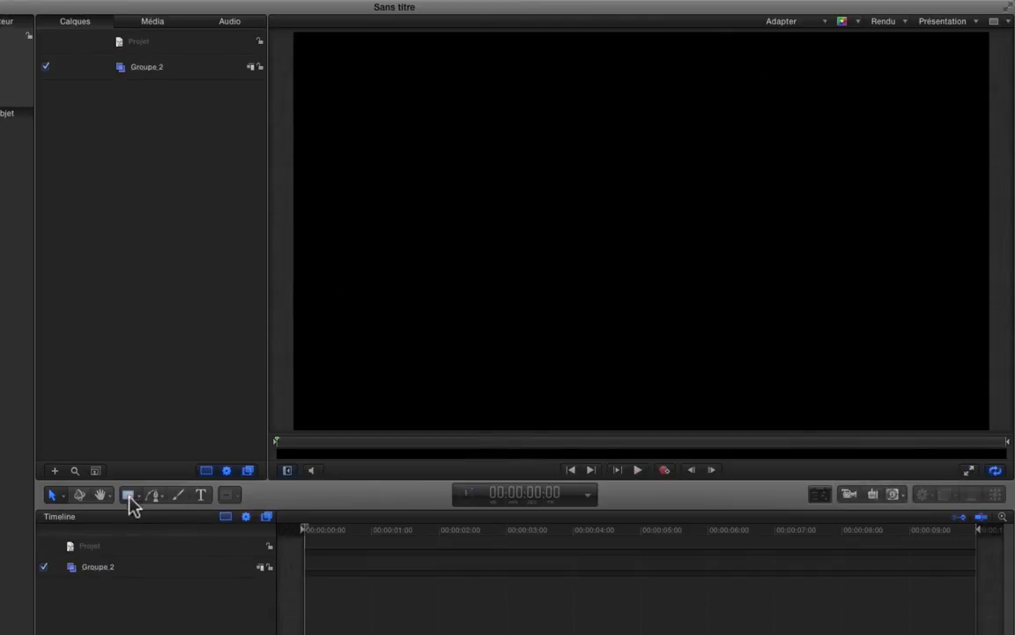
{"action": "left_click", "coordinate": [128, 497]}
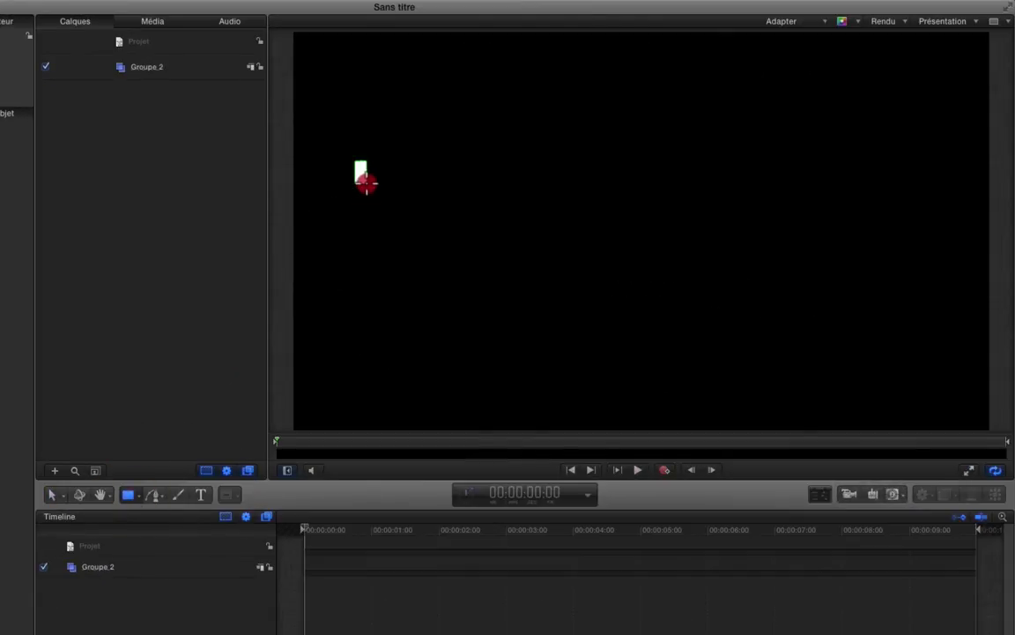
{"action": "left_click_drag", "start_coordinate": [366, 182], "coordinate": [366, 182]}
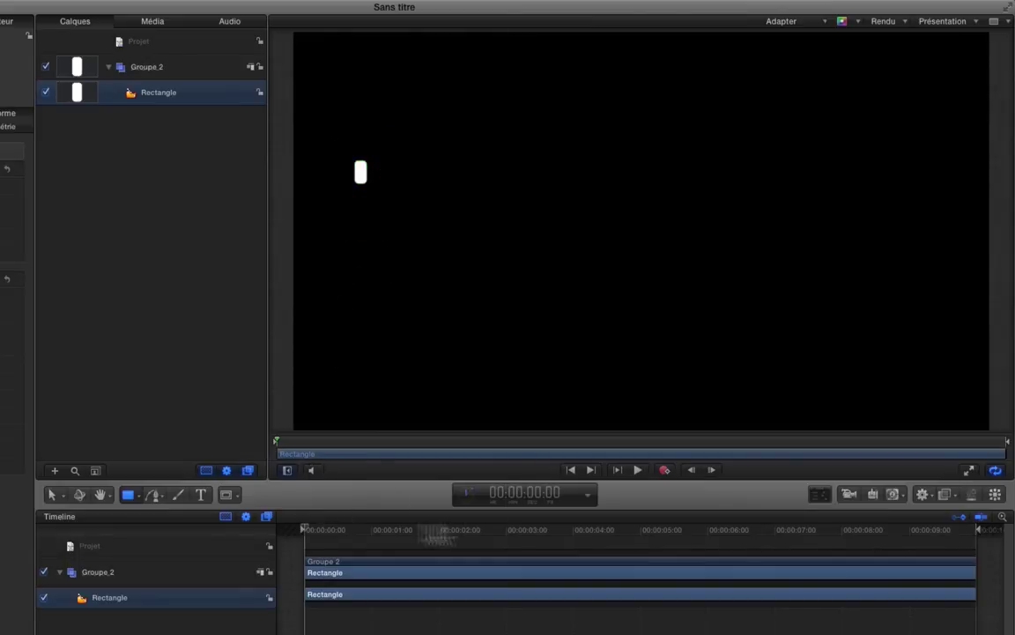
With keyframe recording on, record a large closed loop as the rectangle's motion path by moving it during playback
{"action": "left_click", "coordinate": [665, 470]}
{"action": "left_click", "coordinate": [162, 95]}
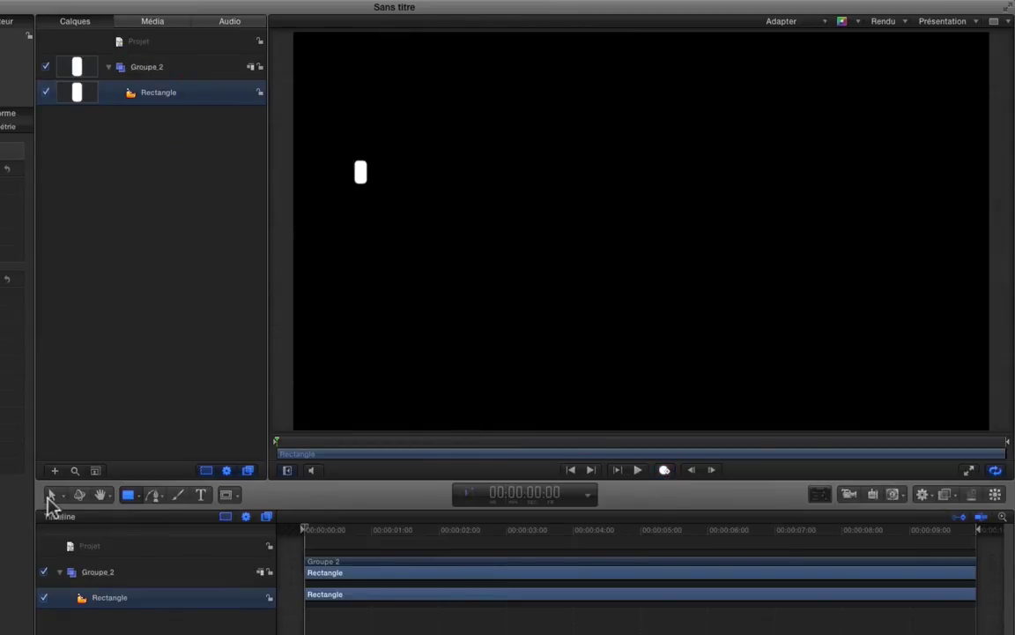
{"action": "left_click", "coordinate": [50, 495]}
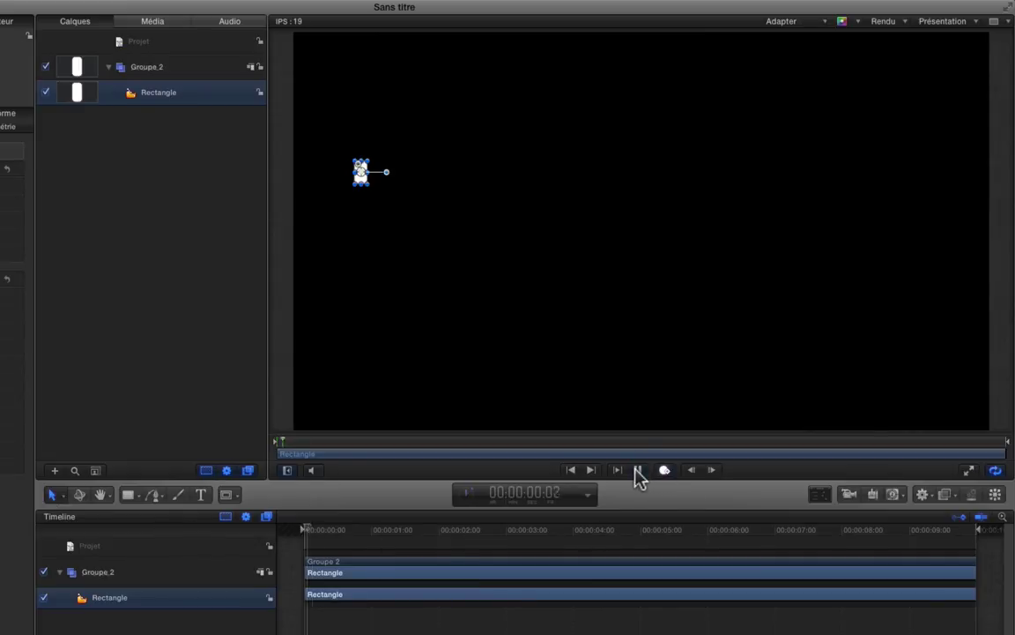
{"action": "mouse_move", "coordinate": [367, 176]}
{"action": "left_mouse_down"}
{"action": "mouse_move", "coordinate": [345, 209]}
{"action": "mouse_move", "coordinate": [412, 263]}
{"action": "mouse_move", "coordinate": [637, 249]}
{"action": "mouse_move", "coordinate": [715, 150]}
{"action": "mouse_move", "coordinate": [678, 79]}
{"action": "mouse_move", "coordinate": [514, 46]}
{"action": "mouse_move", "coordinate": [410, 59]}
{"action": "mouse_move", "coordinate": [379, 92]}
{"action": "mouse_move", "coordinate": [368, 154]}
{"action": "left_mouse_up"}
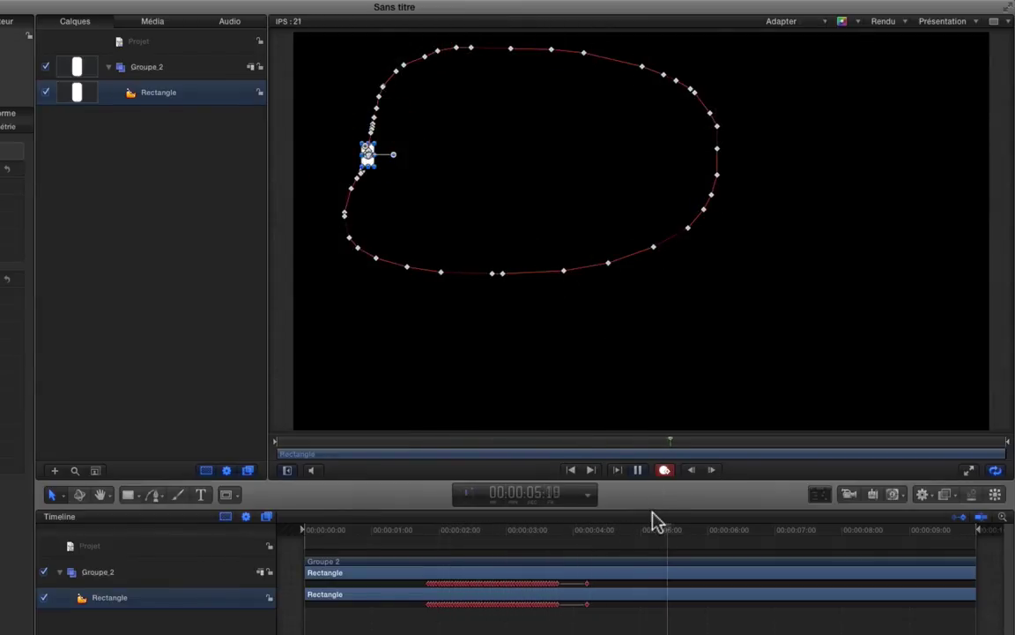
Play the recorded loop motion from the start of the timeline
{"action": "key", "text": "a"}
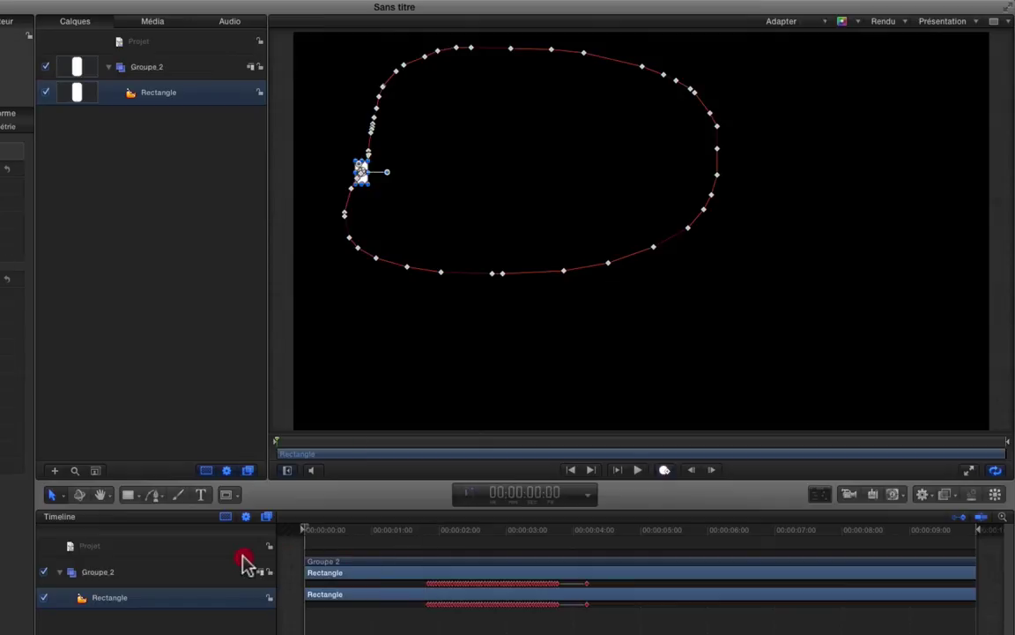
{"action": "key", "text": "Home"}
{"action": "key", "text": "space"}
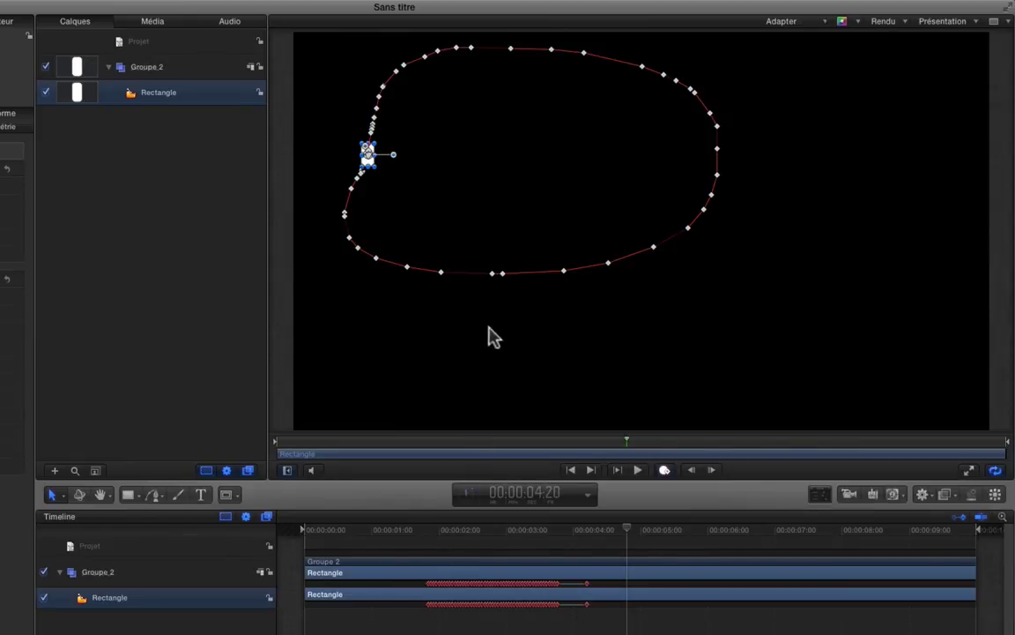
Reset the rectangle's Transform parameters to remove the recorded motion
{"action": "left_click", "coordinate": [36, 110]}
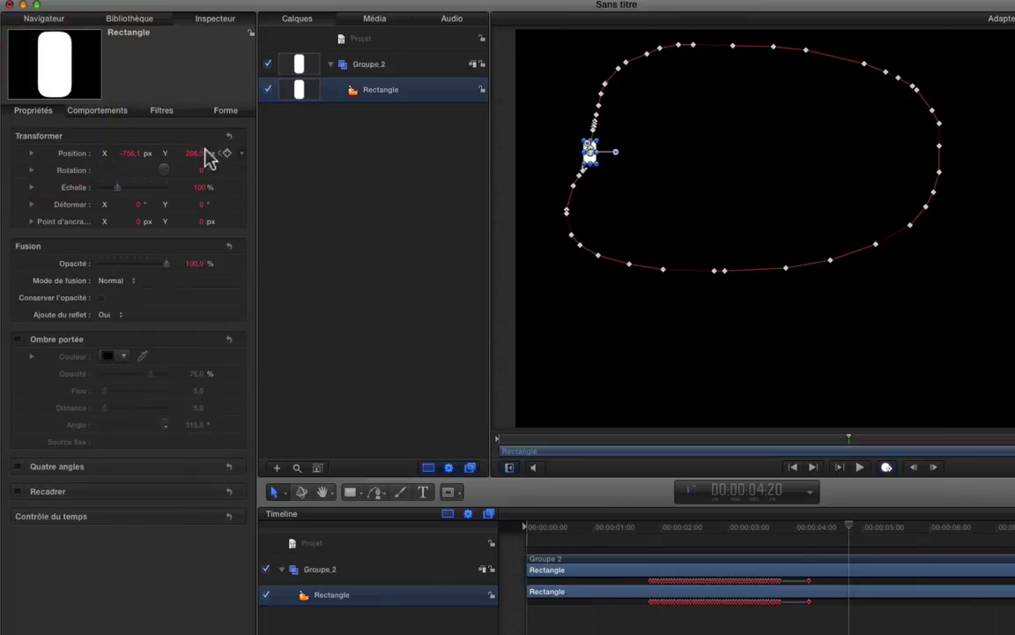
{"action": "left_click", "coordinate": [227, 137]}
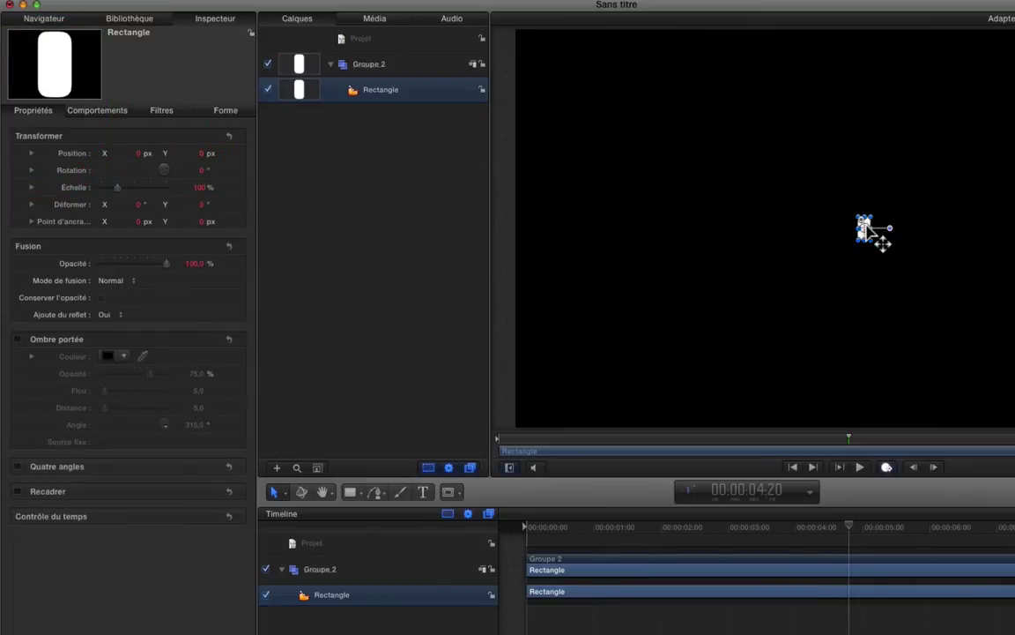
Record a test move of the rectangle to about X -596, Y 101 at 00:00:04:20, undo it, and turn keyframe recording off
{"action": "key", "text": "a"}
{"action": "left_click_drag", "start_coordinate": [867, 227], "coordinate": [651, 189]}
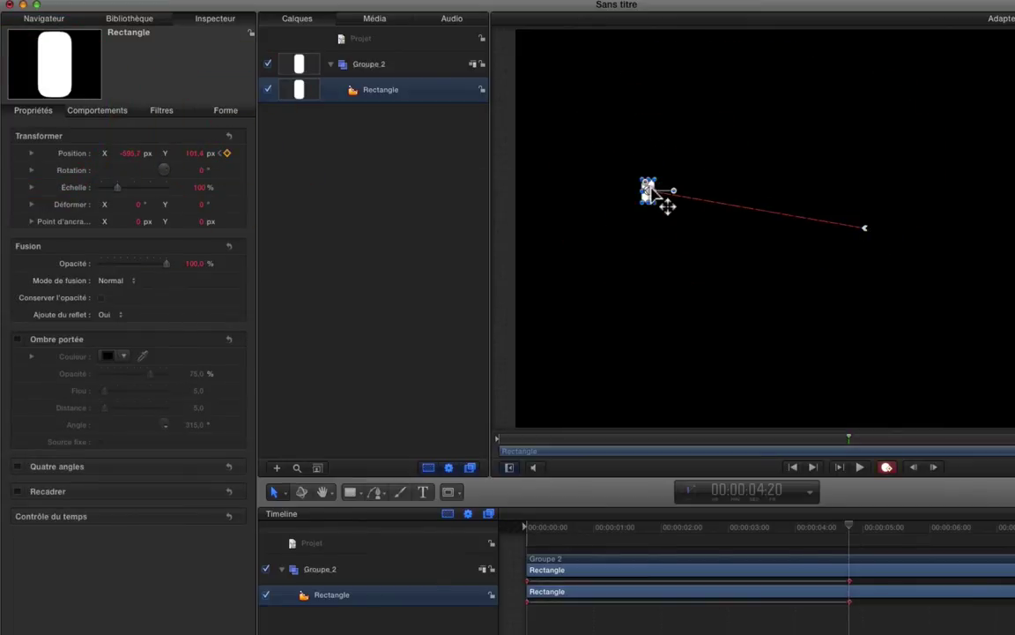
{"action": "key", "text": "super+z"}
{"action": "left_click", "coordinate": [885, 470]}
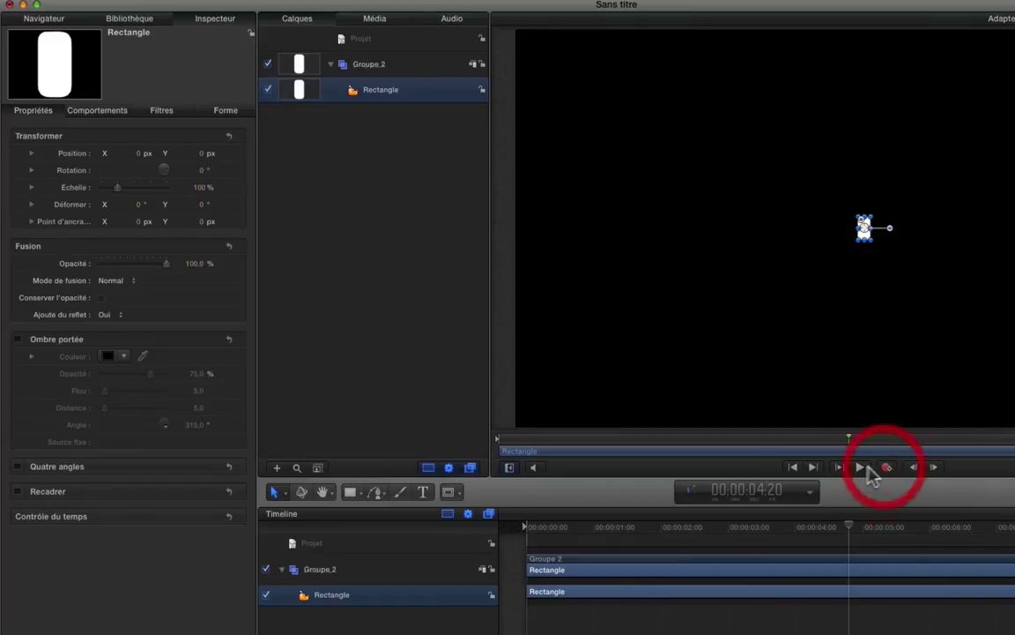
Place the rectangle at about X -800, Y 66 at the timeline start and record a handwritten first name as its motion path during playback
{"action": "left_click_drag", "start_coordinate": [848, 521], "coordinate": [428, 521]}
{"action": "left_click_drag", "start_coordinate": [867, 231], "coordinate": [577, 208]}
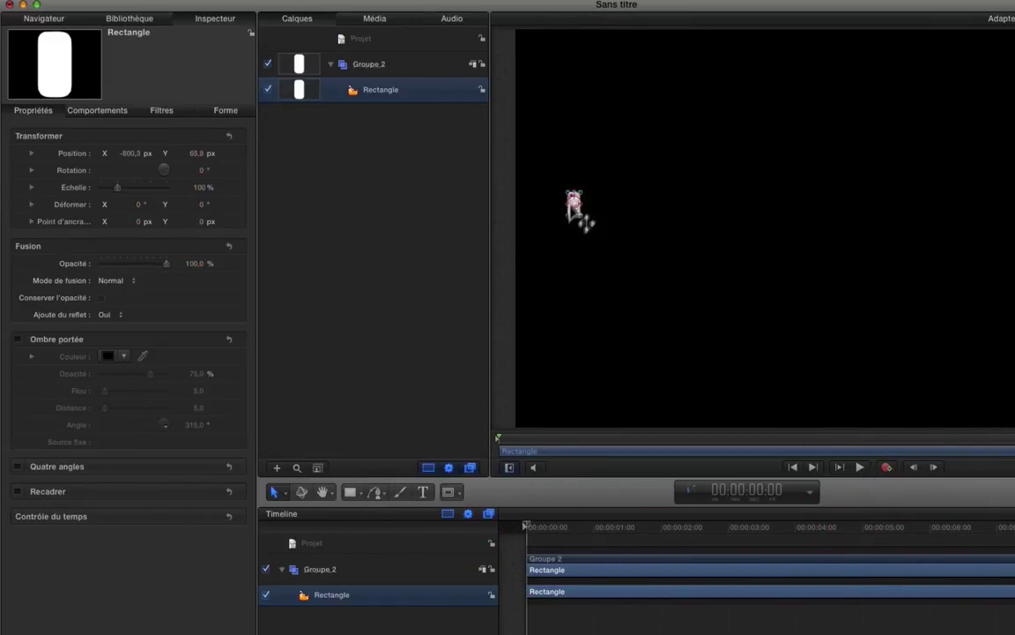
{"action": "left_click", "coordinate": [887, 468]}
{"action": "left_click", "coordinate": [859, 468]}
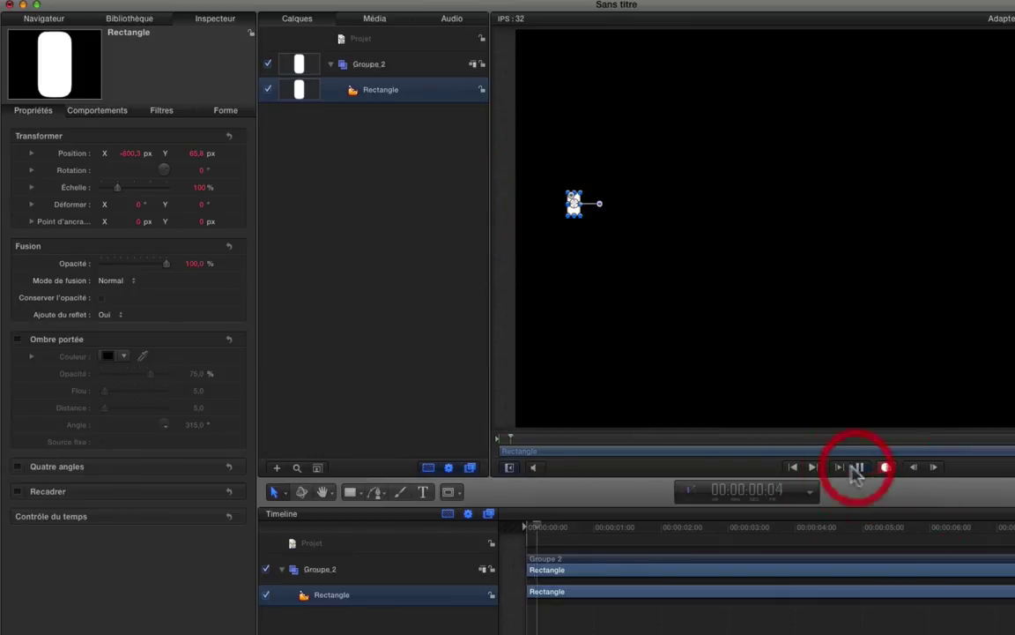
{"action": "mouse_move", "coordinate": [575, 204]}
{"action": "left_mouse_down"}
{"action": "mouse_move", "coordinate": [578, 242]}
{"action": "mouse_move", "coordinate": [571, 145]}
{"action": "mouse_move", "coordinate": [640, 122]}
{"action": "mouse_move", "coordinate": [619, 162]}
{"action": "mouse_move", "coordinate": [588, 155]}
{"action": "mouse_move", "coordinate": [637, 224]}
{"action": "mouse_move", "coordinate": [710, 179]}
{"action": "mouse_move", "coordinate": [694, 169]}
{"action": "mouse_move", "coordinate": [680, 215]}
{"action": "mouse_move", "coordinate": [733, 236]}
{"action": "mouse_move", "coordinate": [773, 174]}
{"action": "mouse_move", "coordinate": [809, 174]}
{"action": "mouse_move", "coordinate": [840, 253]}
{"action": "mouse_move", "coordinate": [851, 164]}
{"action": "mouse_move", "coordinate": [887, 250]}
{"action": "mouse_move", "coordinate": [901, 173]}
{"action": "mouse_move", "coordinate": [929, 225]}
{"action": "mouse_move", "coordinate": [937, 179]}
{"action": "mouse_move", "coordinate": [942, 216]}
{"action": "mouse_move", "coordinate": [982, 234]}
{"action": "mouse_move", "coordinate": [1001, 175]}
{"action": "mouse_move", "coordinate": [1005, 247]}
{"action": "mouse_move", "coordinate": [928, 321]}
{"action": "mouse_move", "coordinate": [943, 314]}
{"action": "mouse_move", "coordinate": [711, 358]}
{"action": "left_mouse_up"}
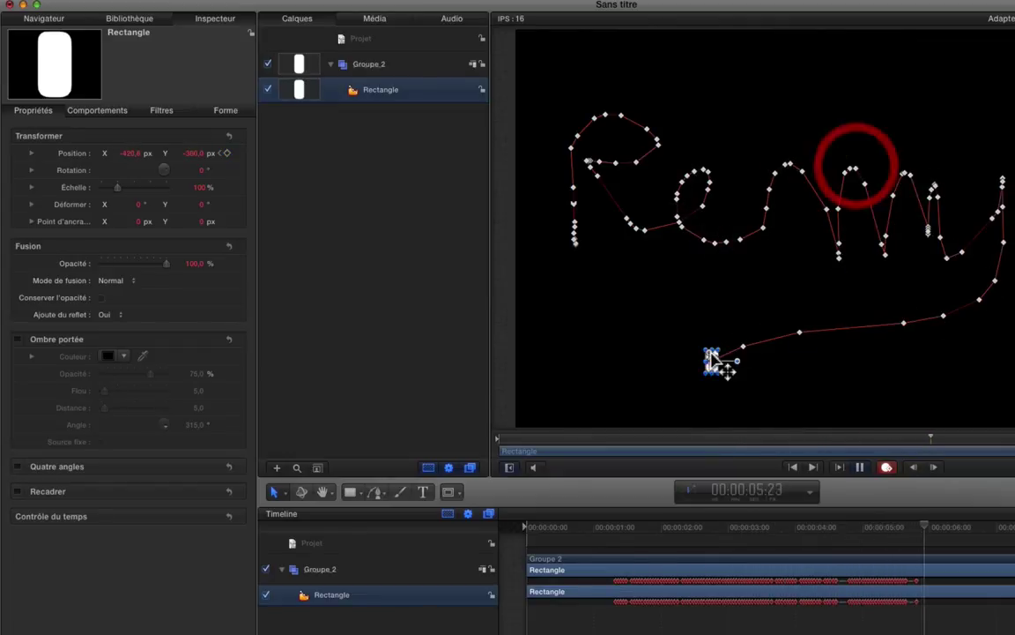
Turn keyframe recording off and play the handwritten motion from the start of the timeline
{"action": "left_click_drag", "start_coordinate": [916, 536], "coordinate": [469, 549]}
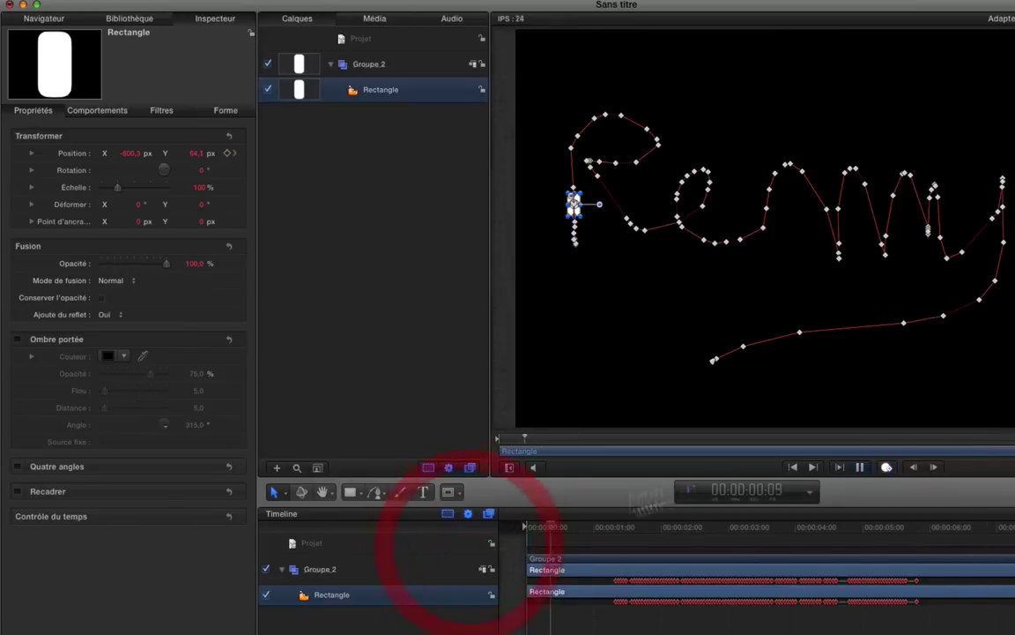
{"action": "left_click", "coordinate": [887, 467]}
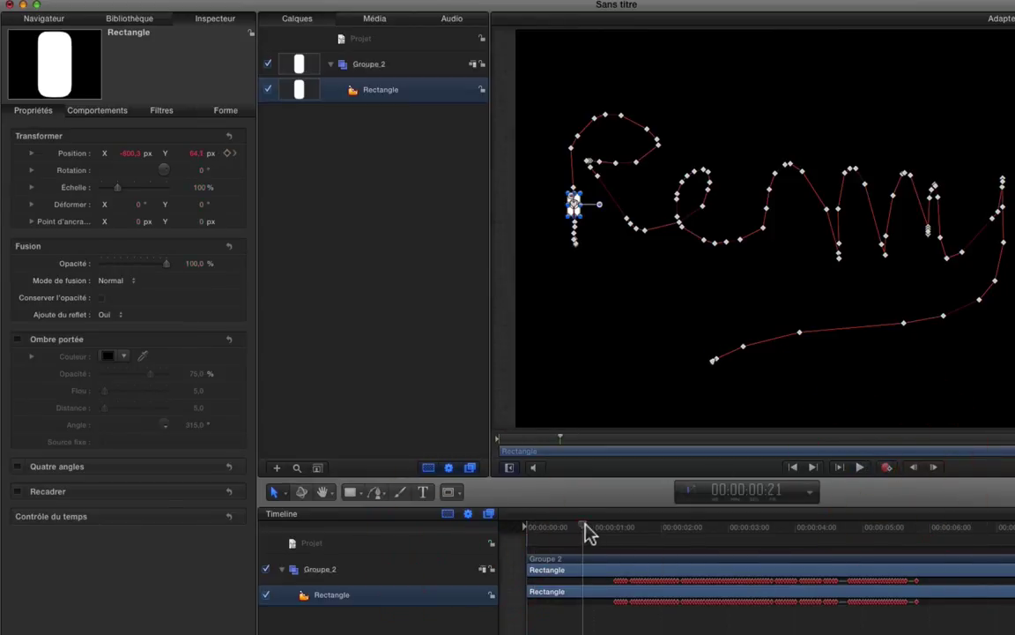
{"action": "key", "text": "Home"}
{"action": "key", "text": "space"}
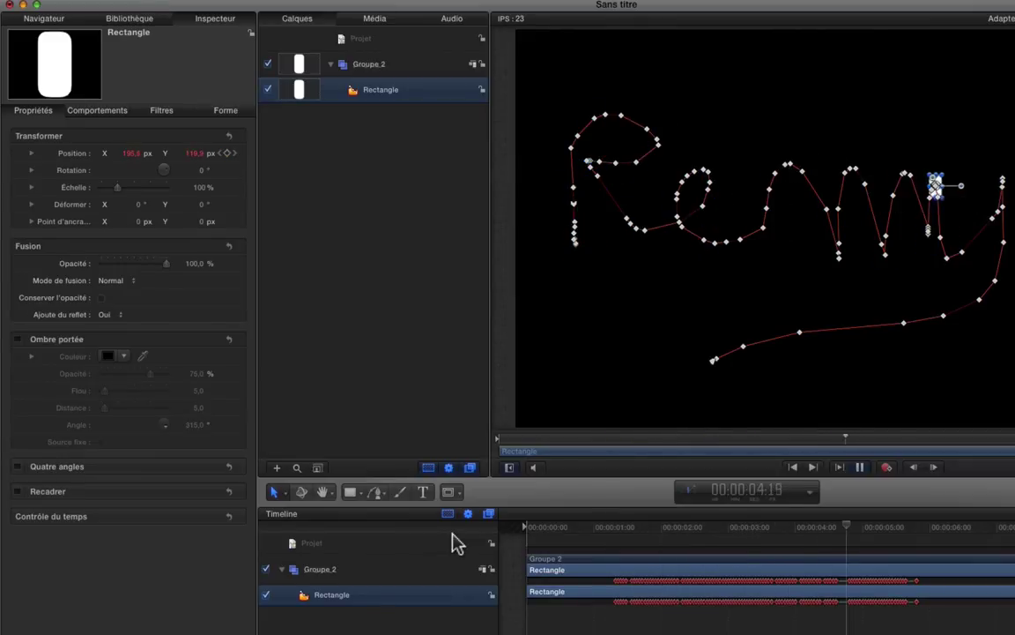
{"action": "key", "text": "space"}
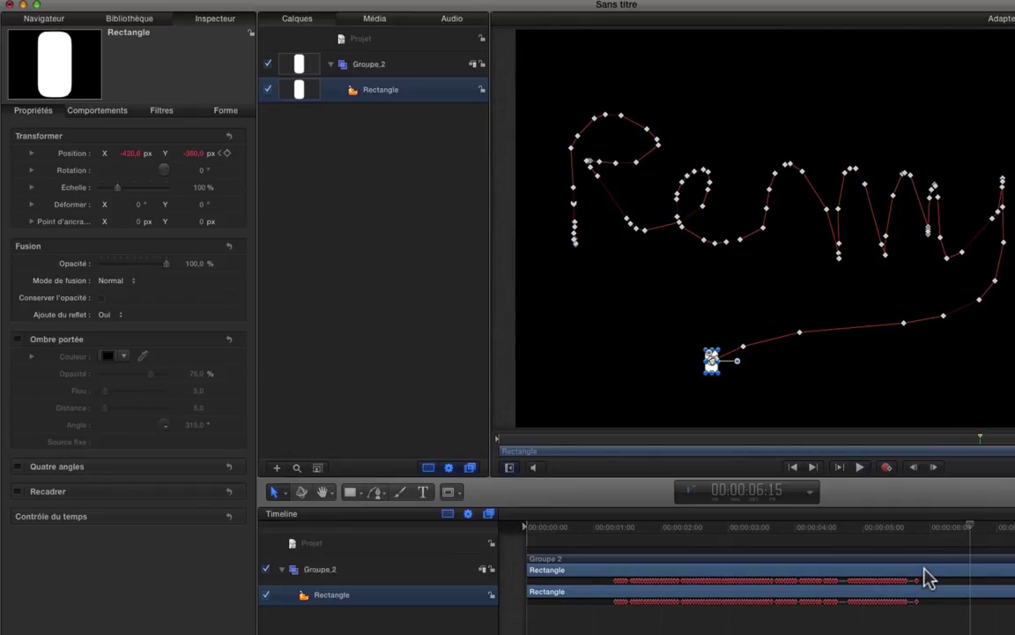
Set the keyframe thinning in the recording options to "Crêtes uniquement"
{"action": "key", "text": "alt+a"}
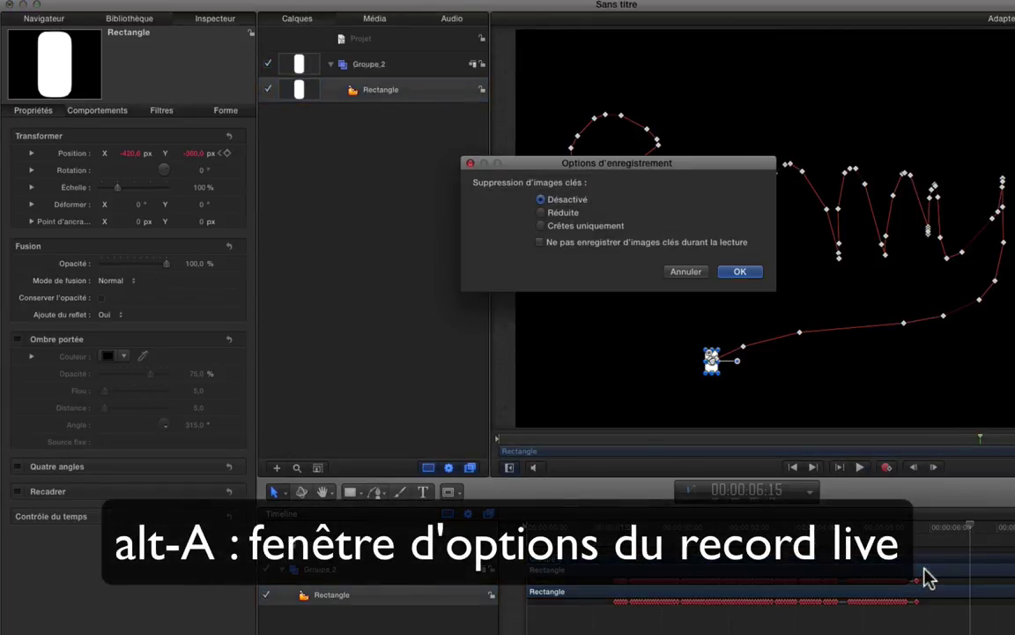
{"action": "left_click", "coordinate": [542, 227]}
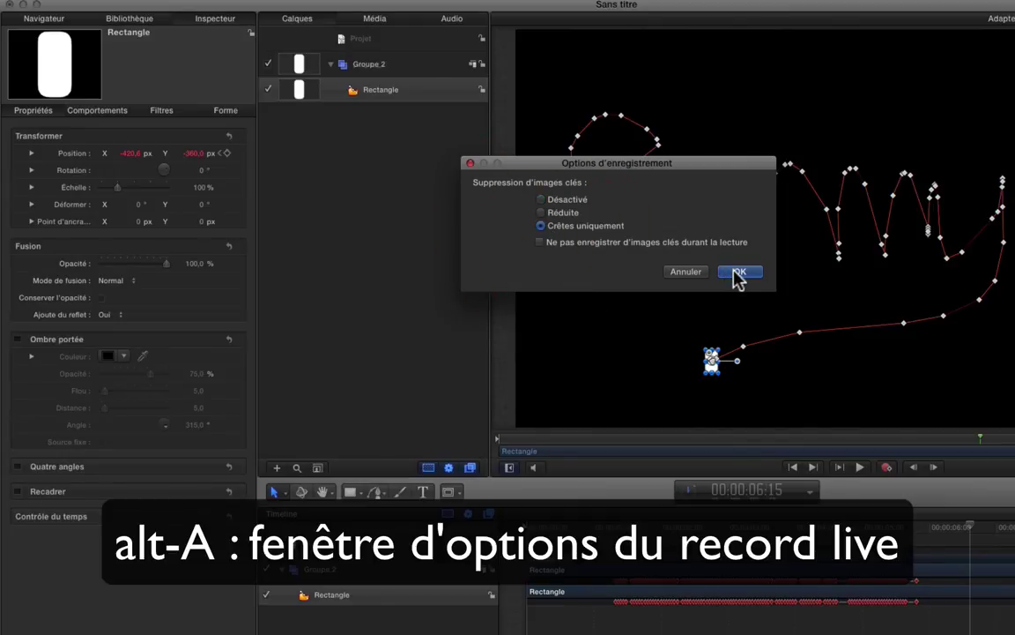
{"action": "left_click", "coordinate": [739, 272]}
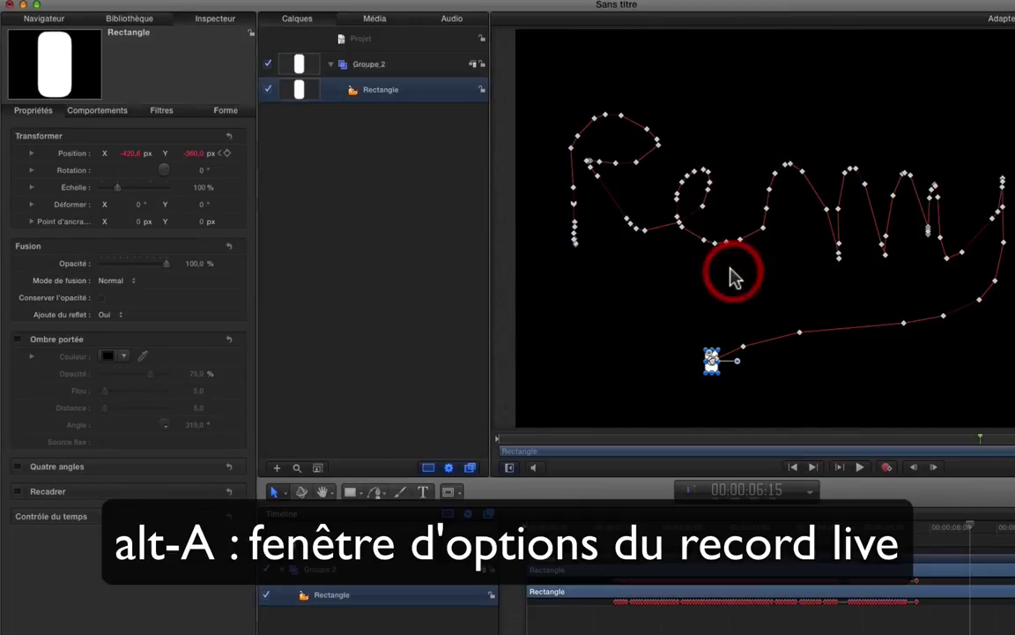
Reset the rectangle's Transform parameters and, with keyframe recording on, record a new handwritten first name from the timeline start during playback
{"action": "left_click", "coordinate": [229, 137]}
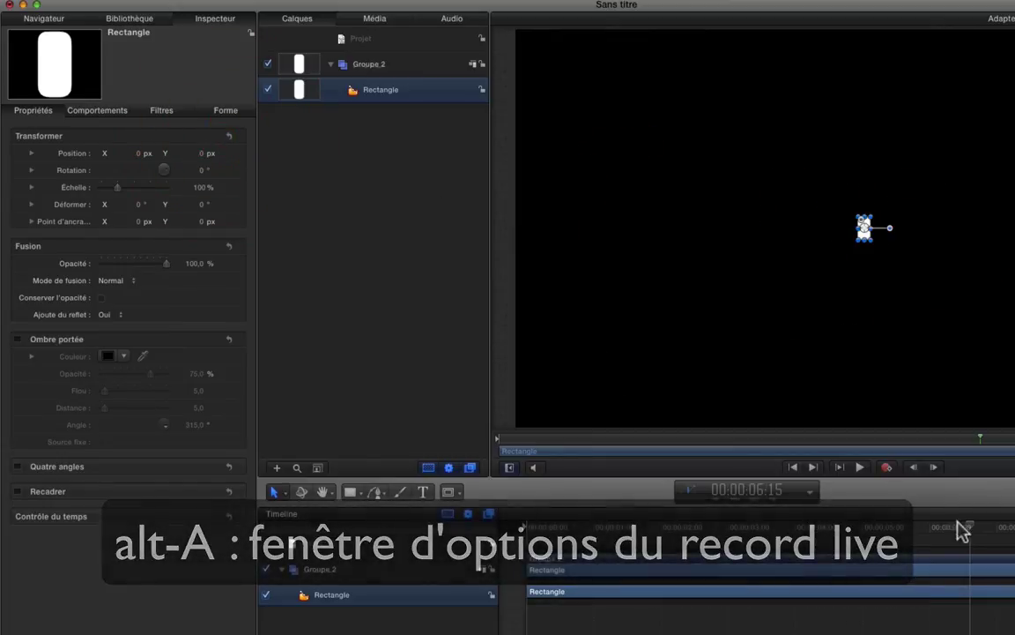
{"action": "left_click", "coordinate": [493, 539]}
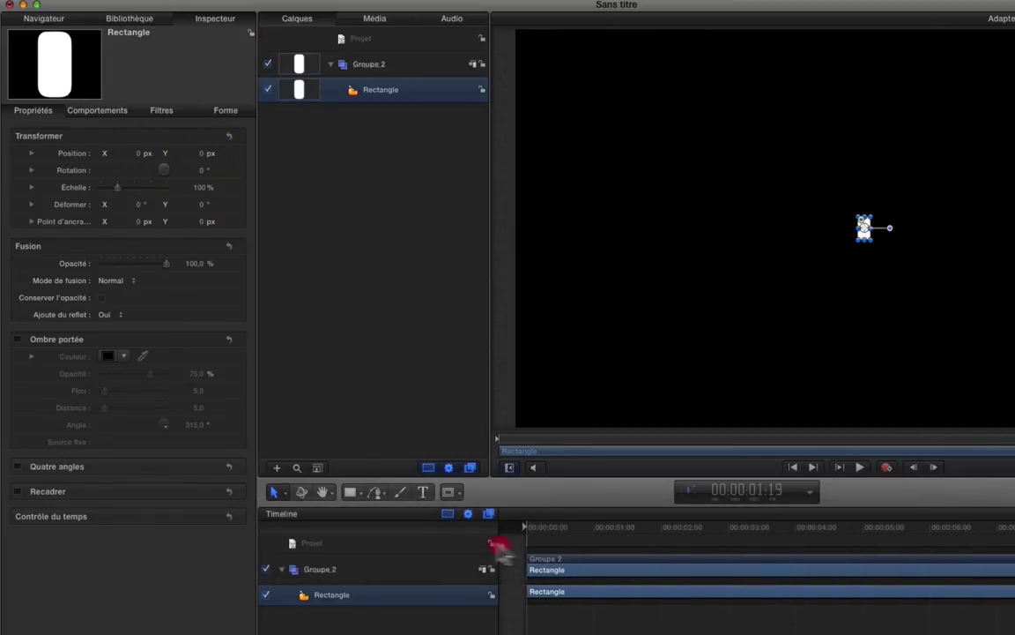
{"action": "left_click", "coordinate": [887, 468]}
{"action": "left_click", "coordinate": [860, 468]}
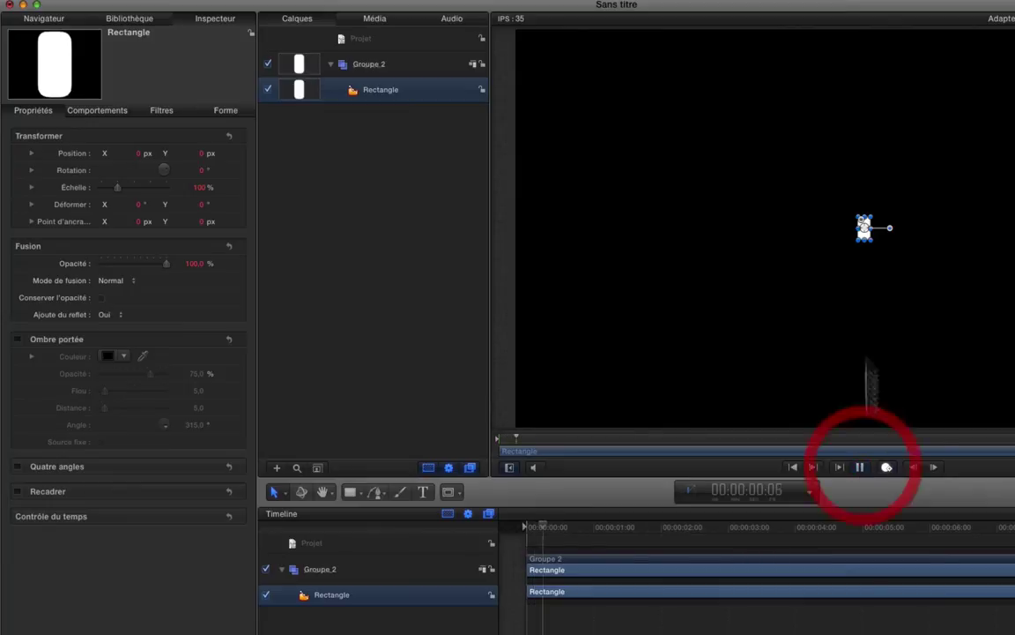
{"action": "mouse_move", "coordinate": [871, 241]}
{"action": "left_mouse_down"}
{"action": "mouse_move", "coordinate": [697, 231]}
{"action": "mouse_move", "coordinate": [597, 174]}
{"action": "mouse_move", "coordinate": [591, 289]}
{"action": "mouse_move", "coordinate": [586, 155]}
{"action": "mouse_move", "coordinate": [646, 157]}
{"action": "mouse_move", "coordinate": [617, 203]}
{"action": "mouse_move", "coordinate": [618, 247]}
{"action": "mouse_move", "coordinate": [688, 304]}
{"action": "mouse_move", "coordinate": [748, 161]}
{"action": "mouse_move", "coordinate": [707, 266]}
{"action": "mouse_move", "coordinate": [806, 291]}
{"action": "mouse_move", "coordinate": [844, 159]}
{"action": "mouse_move", "coordinate": [881, 272]}
{"action": "mouse_move", "coordinate": [881, 184]}
{"action": "mouse_move", "coordinate": [907, 237]}
{"action": "mouse_move", "coordinate": [908, 206]}
{"action": "mouse_move", "coordinate": [904, 248]}
{"action": "mouse_move", "coordinate": [901, 179]}
{"action": "mouse_move", "coordinate": [900, 236]}
{"action": "mouse_move", "coordinate": [940, 175]}
{"action": "mouse_move", "coordinate": [934, 231]}
{"action": "mouse_move", "coordinate": [963, 145]}
{"action": "mouse_move", "coordinate": [942, 216]}
{"action": "mouse_move", "coordinate": [880, 331]}
{"action": "mouse_move", "coordinate": [745, 375]}
{"action": "mouse_move", "coordinate": [633, 392]}
{"action": "mouse_move", "coordinate": [498, 385]}
{"action": "left_mouse_up"}
{"action": "key", "text": "space"}
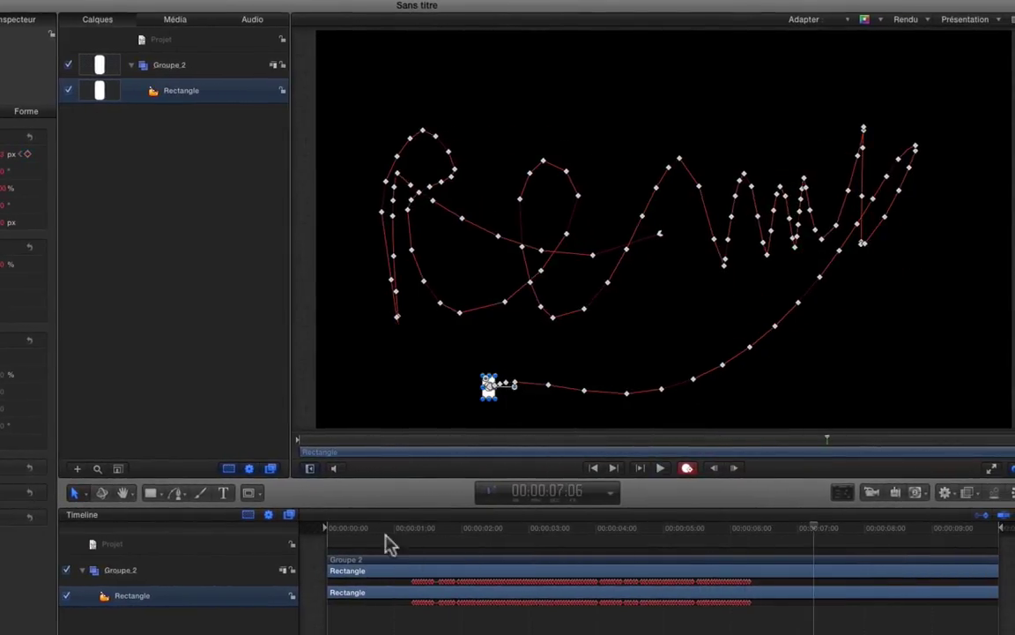
Play back the newly recorded handwriting path from near the start of the timeline through its last keyframe
{"action": "left_click", "coordinate": [357, 531]}
{"action": "key", "text": "space"}
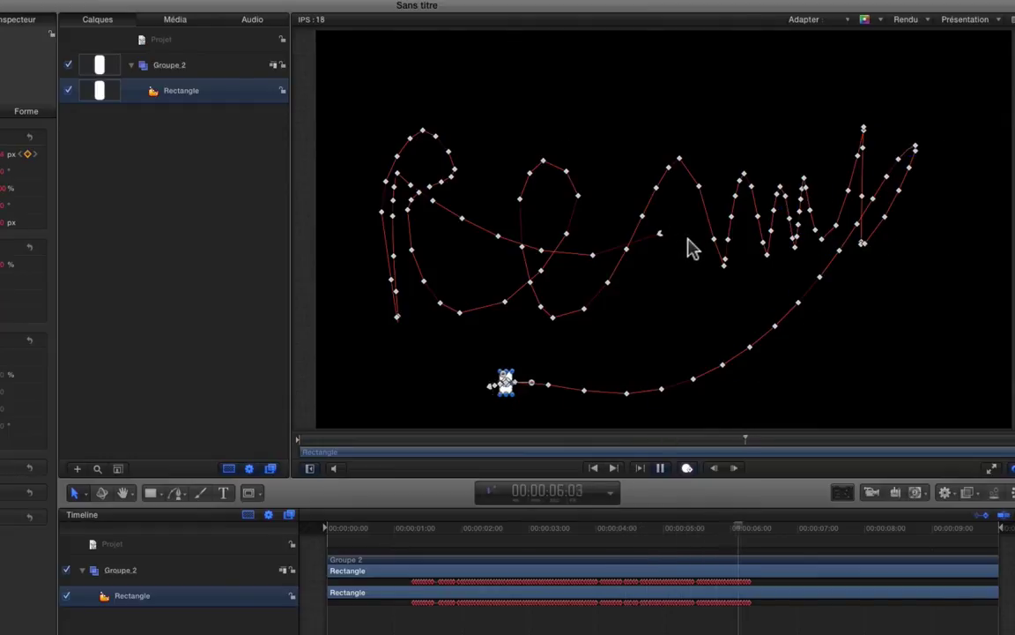
{"action": "key", "text": "space"}
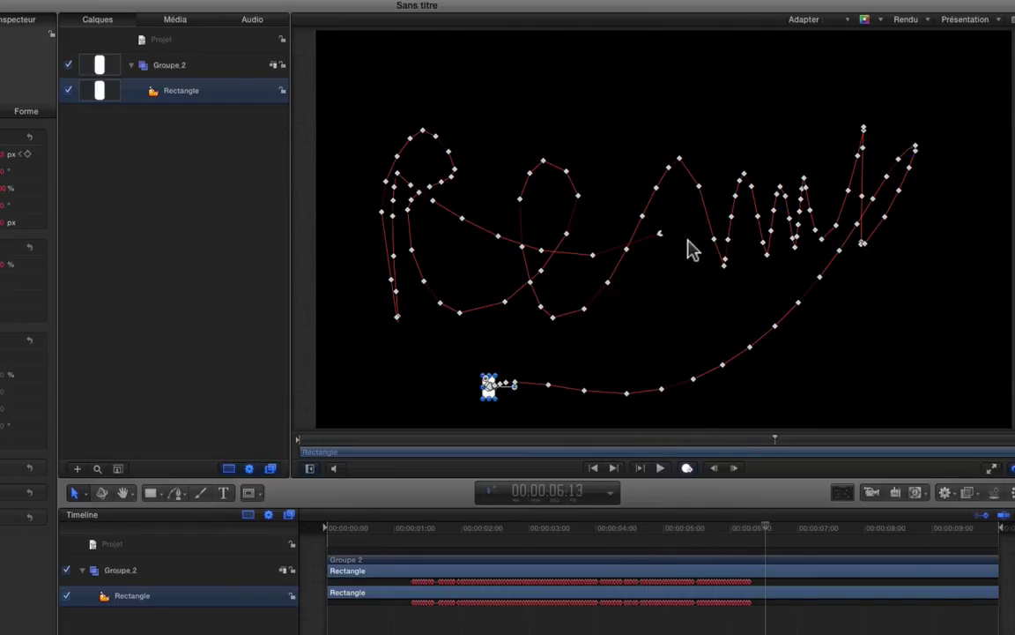